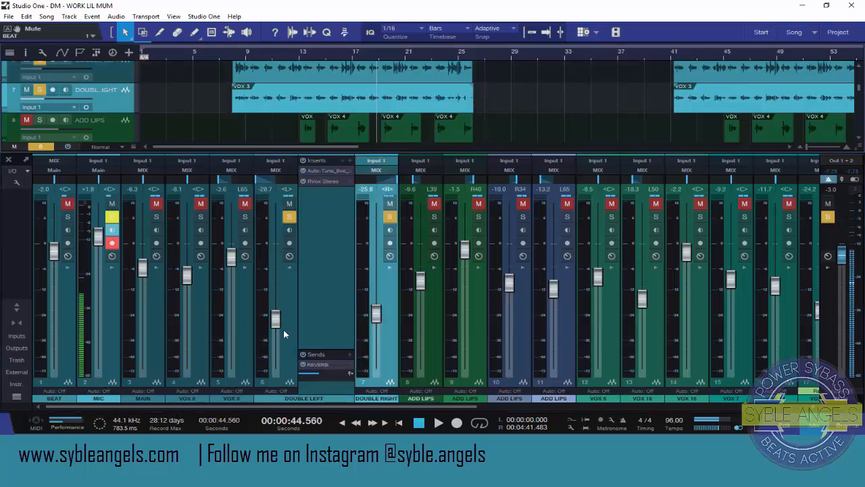
Check the RVox Stereo settings on the DOUBLE RIGHT channel and collapse its insert view.
{"action": "left_click", "coordinate": [290, 267]}
{"action": "left_click", "coordinate": [334, 268]}
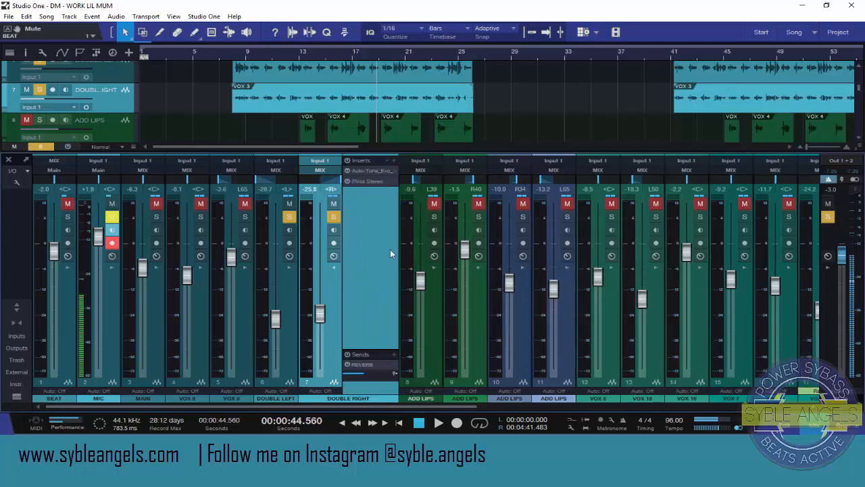
{"action": "left_click", "coordinate": [368, 183]}
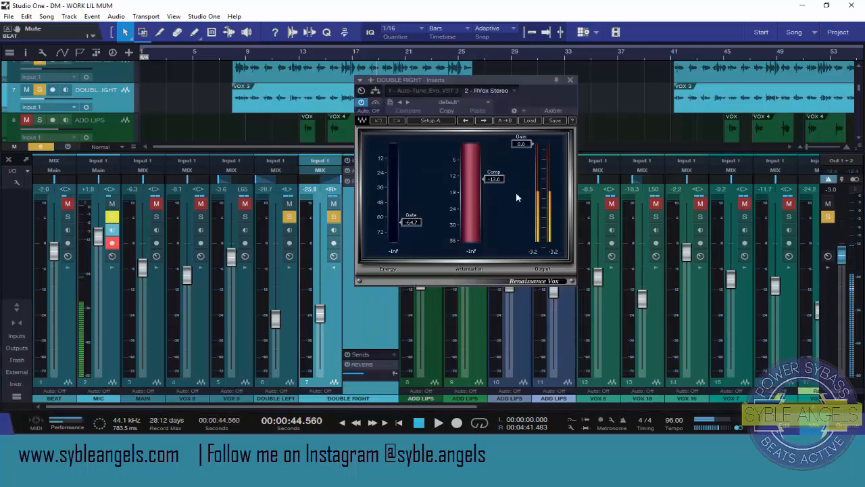
{"action": "left_click", "coordinate": [570, 80]}
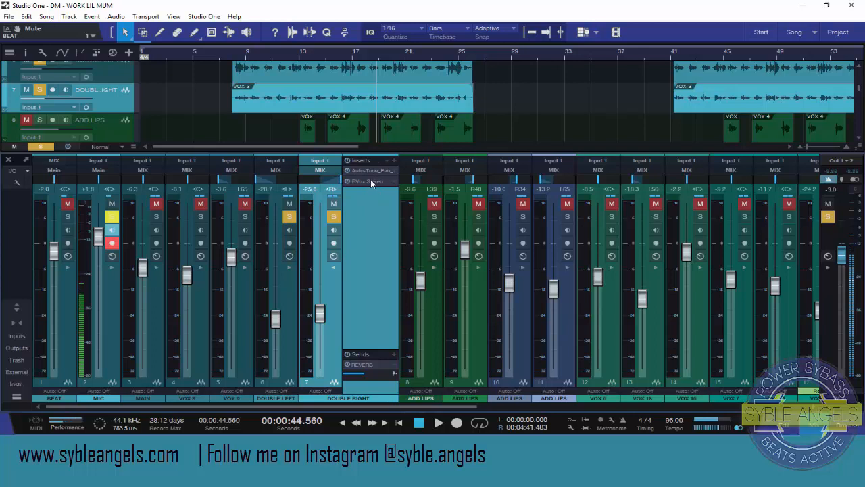
{"action": "left_click", "coordinate": [336, 269]}
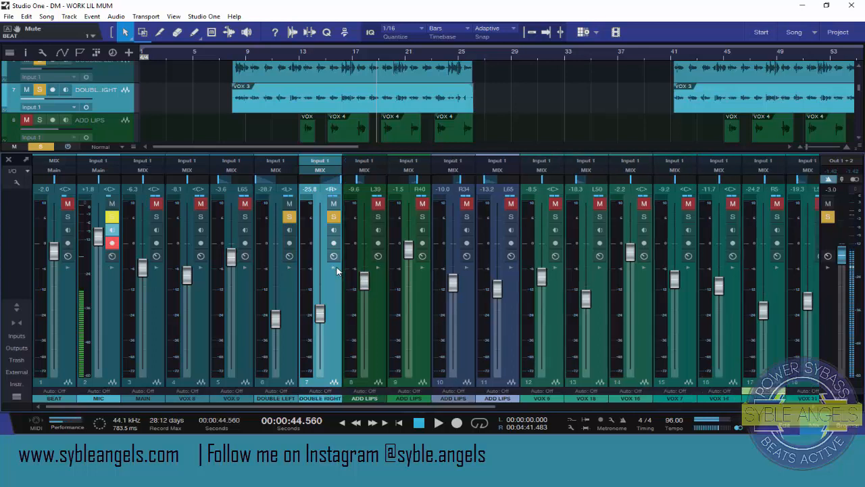
Solo the MAIN vocal alongside the doubles and play the song from the start of the verse near bar 8.
{"action": "scroll", "coordinate": [496, 130], "scroll_direction": "up", "scroll_amount": 3}
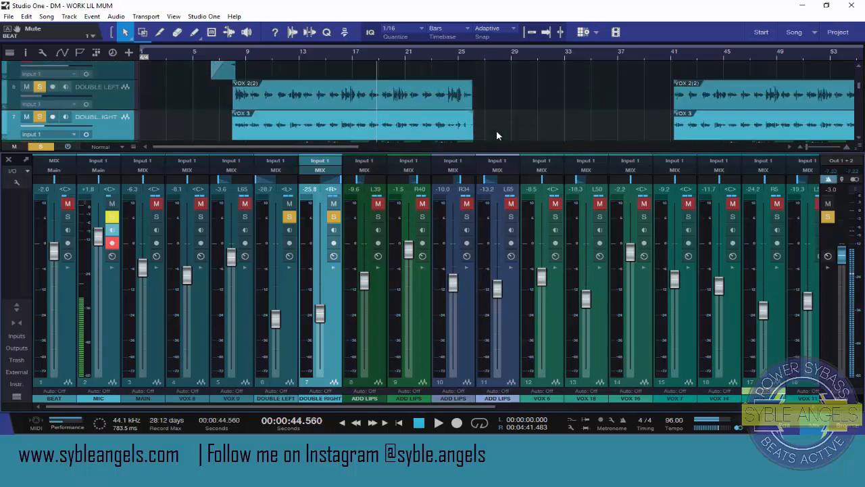
{"action": "scroll", "coordinate": [219, 106], "scroll_direction": "up", "scroll_amount": 2}
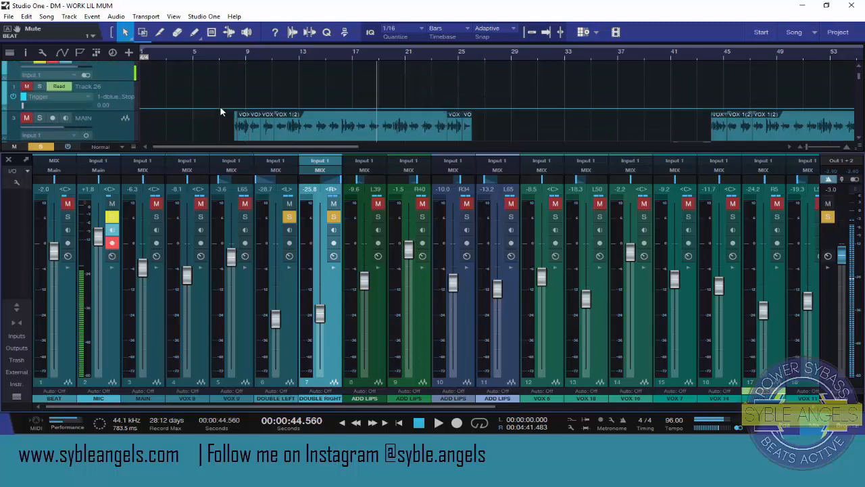
{"action": "left_click", "coordinate": [39, 117]}
{"action": "scroll", "coordinate": [227, 133], "scroll_direction": "down", "scroll_amount": 2}
{"action": "scroll", "coordinate": [227, 133], "scroll_direction": "down", "scroll_amount": 3}
{"action": "scroll", "coordinate": [227, 133], "scroll_direction": "up", "scroll_amount": 3}
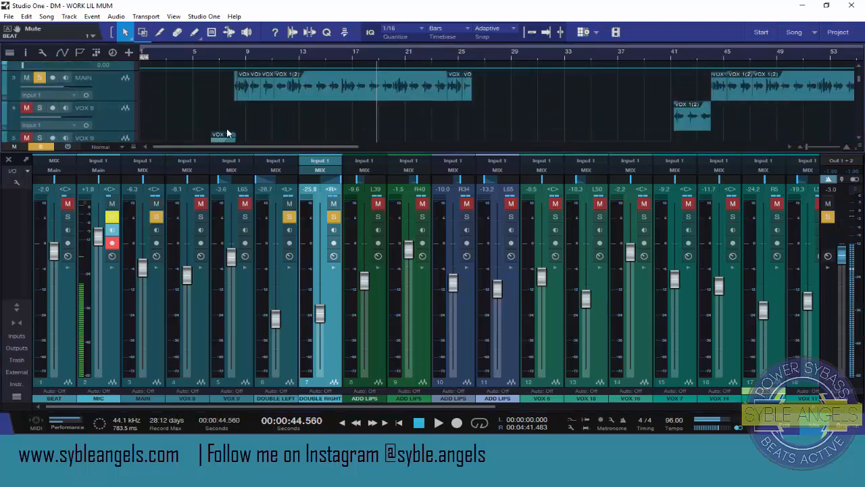
{"action": "left_click", "coordinate": [235, 58]}
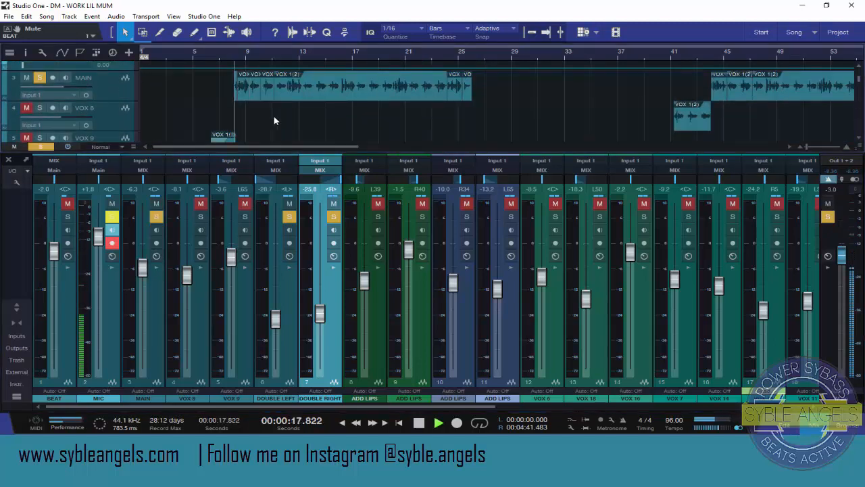
{"action": "scroll", "coordinate": [275, 120], "scroll_direction": "down", "scroll_amount": 1}
{"action": "key", "text": "space"}
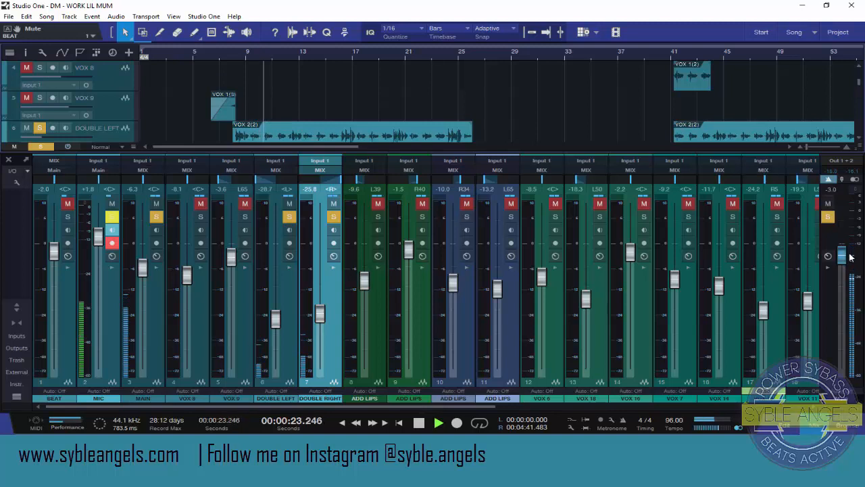
Review the master and bus channels in the mixer and check the output routing options of the MAIN track.
{"action": "mouse_move", "coordinate": [853, 249]}
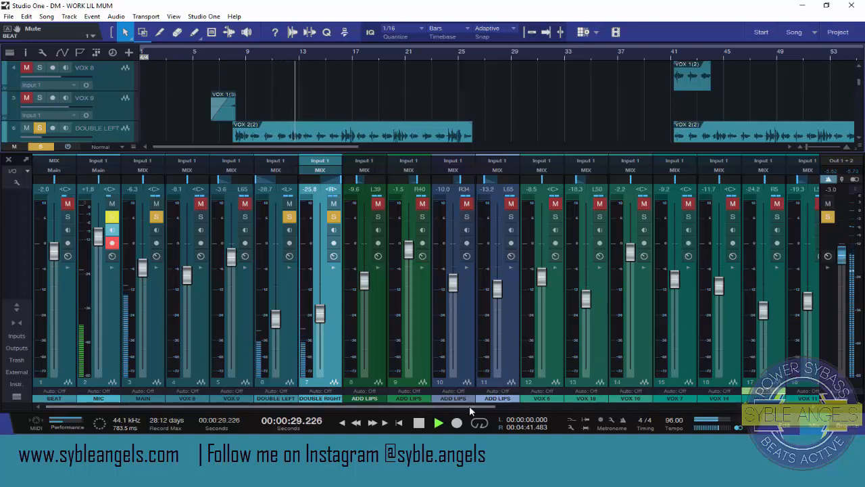
{"action": "left_click_drag", "start_coordinate": [469, 406], "coordinate": [813, 412]}
{"action": "mouse_move", "coordinate": [739, 297]}
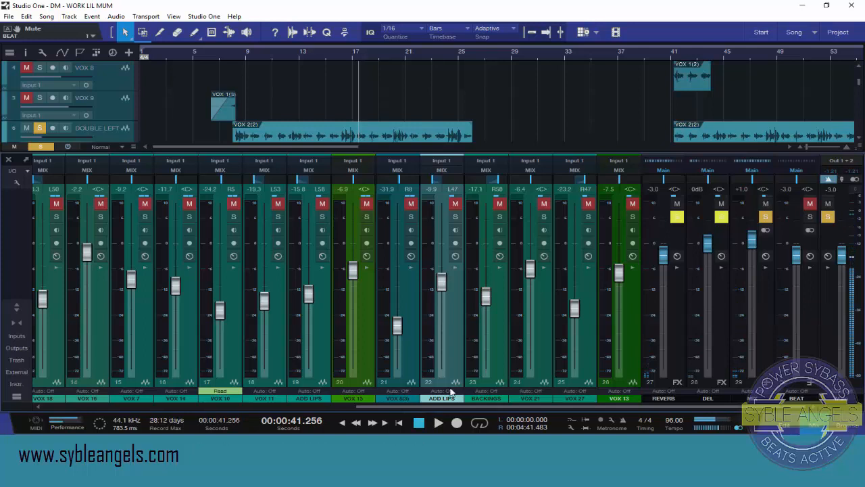
{"action": "left_click_drag", "start_coordinate": [439, 405], "coordinate": [81, 407]}
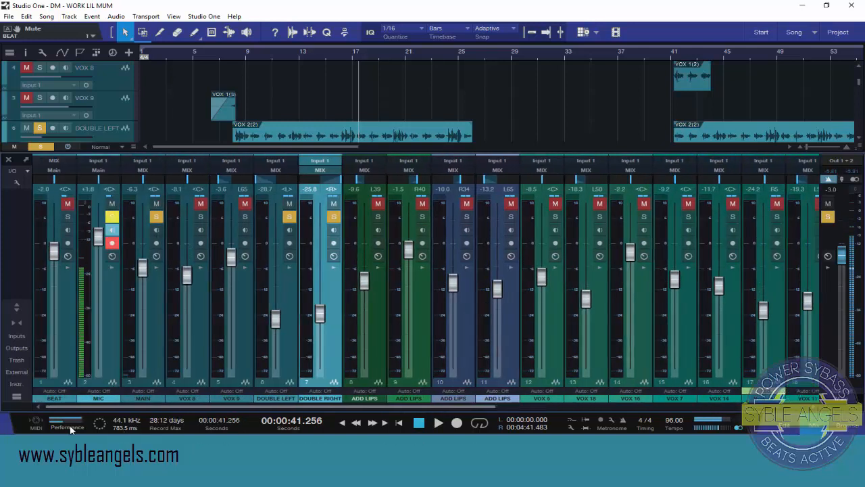
{"action": "left_click", "coordinate": [144, 171]}
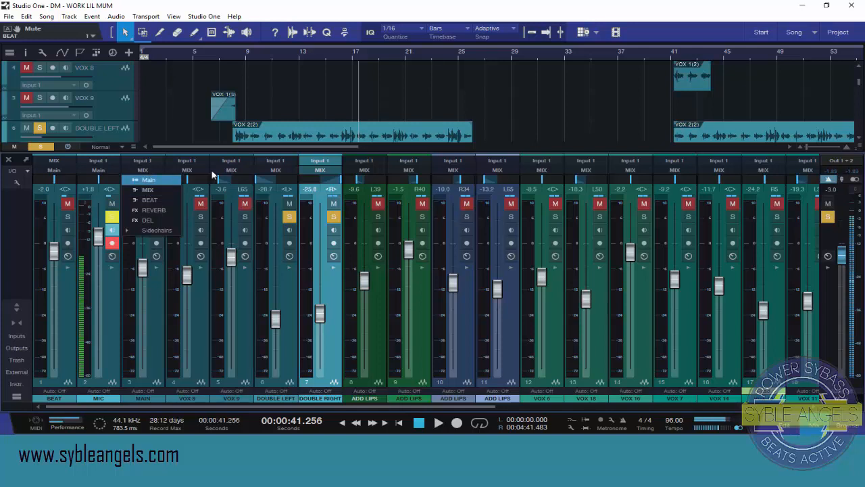
{"action": "left_click", "coordinate": [380, 84]}
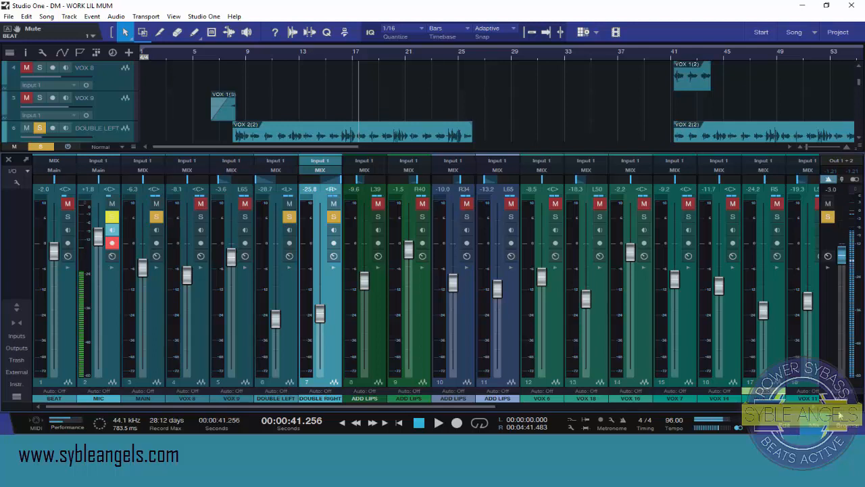
Expand the MIX bus channel and open its FabFilter Pro-Q 2 insert.
{"action": "scroll", "coordinate": [585, 110], "scroll_direction": "down", "scroll_amount": 3}
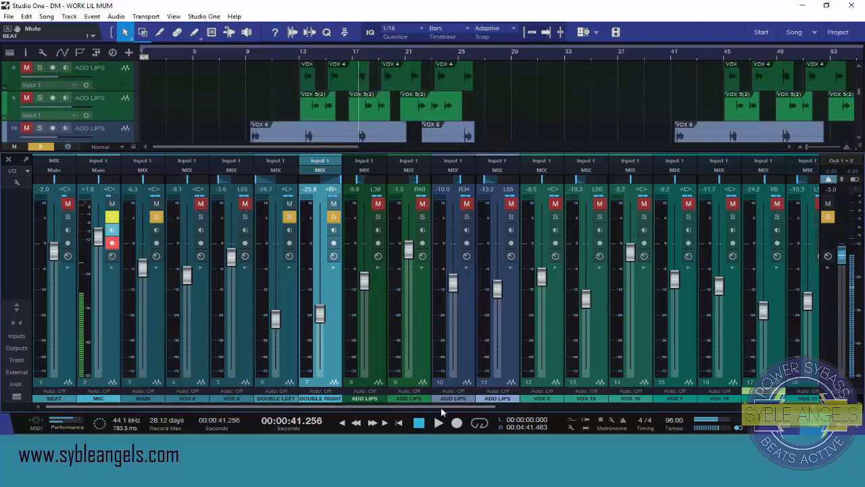
{"action": "left_click_drag", "start_coordinate": [440, 408], "coordinate": [759, 411]}
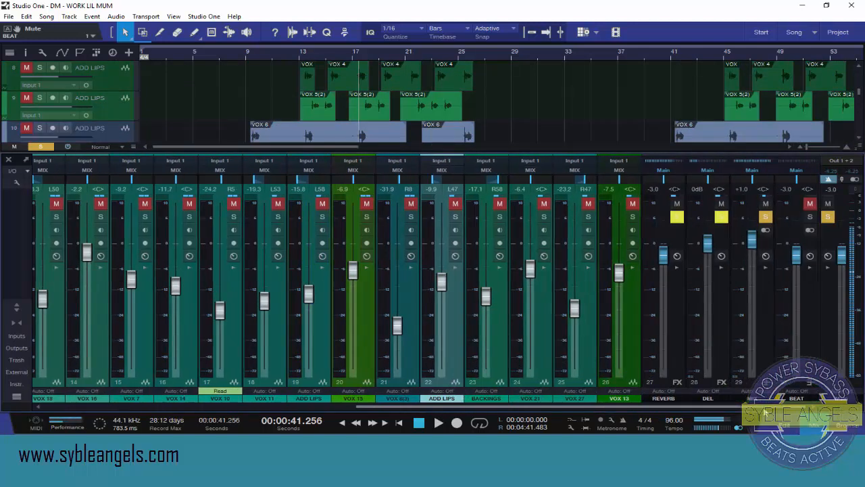
{"action": "left_click", "coordinate": [761, 295]}
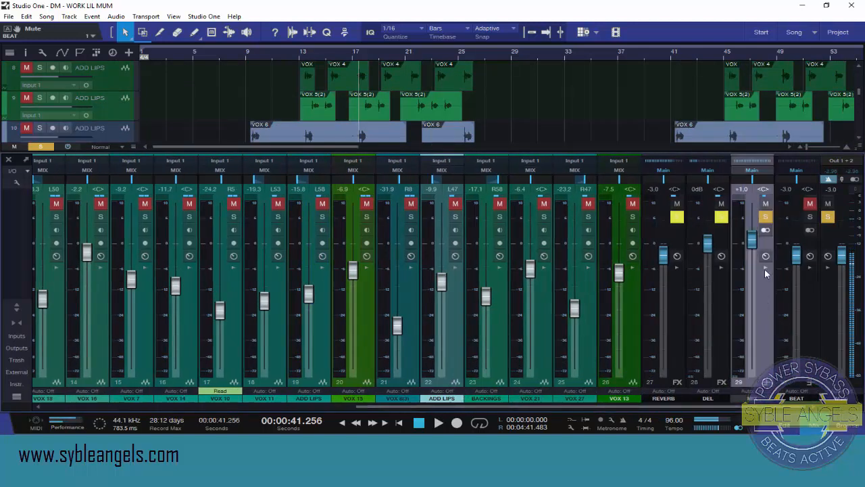
{"action": "left_click", "coordinate": [765, 269]}
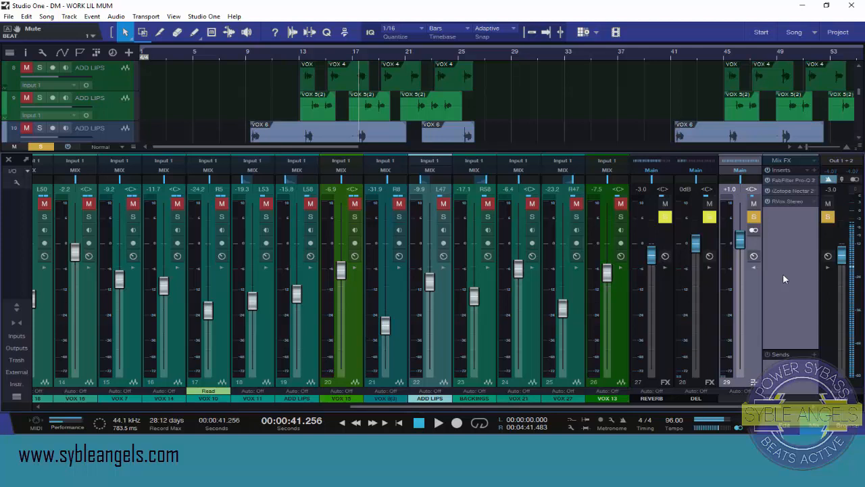
{"action": "left_click", "coordinate": [792, 180]}
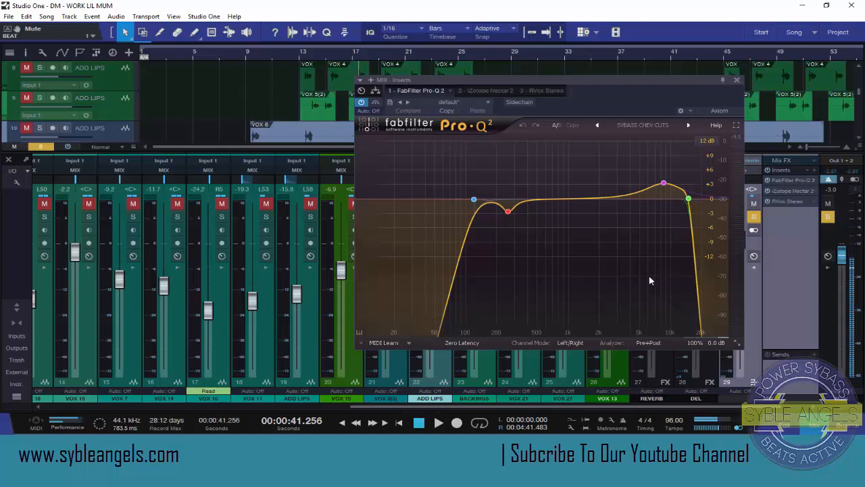
{"action": "left_click_drag", "start_coordinate": [546, 86], "coordinate": [484, 86]}
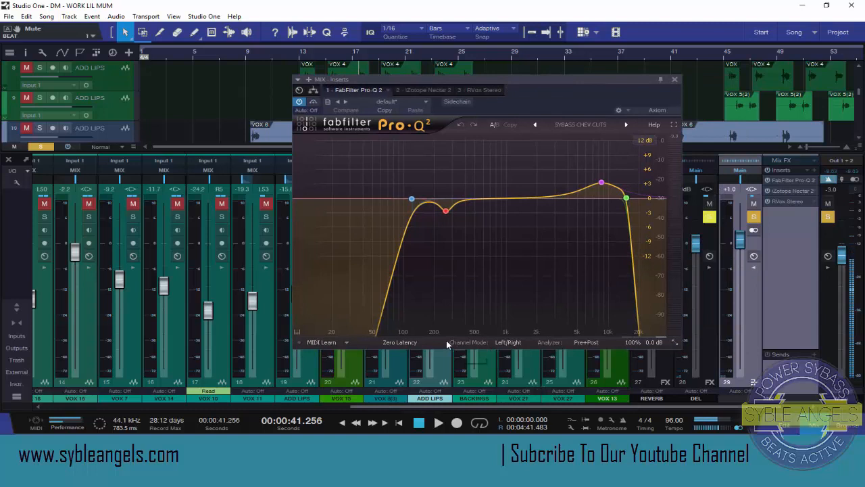
Inspect the low-cut, low-mid cut and high-frequency boost bands of the MIX bus equalizer.
{"action": "left_click", "coordinate": [412, 200]}
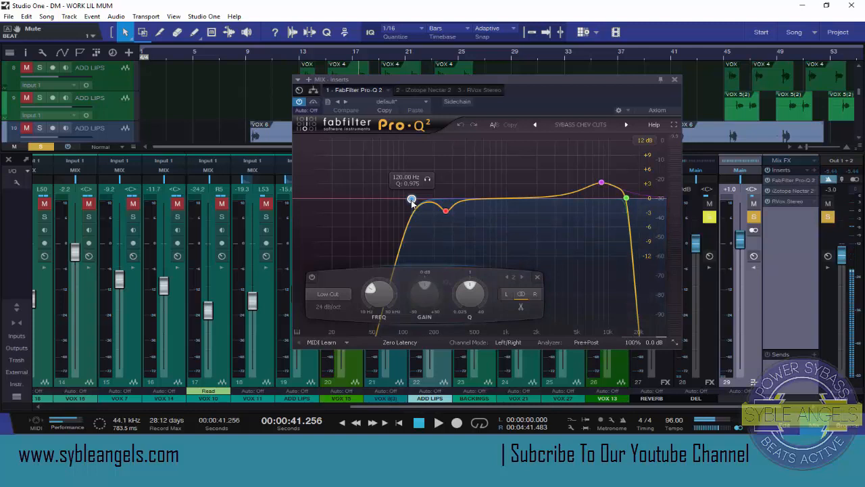
{"action": "left_click", "coordinate": [446, 212]}
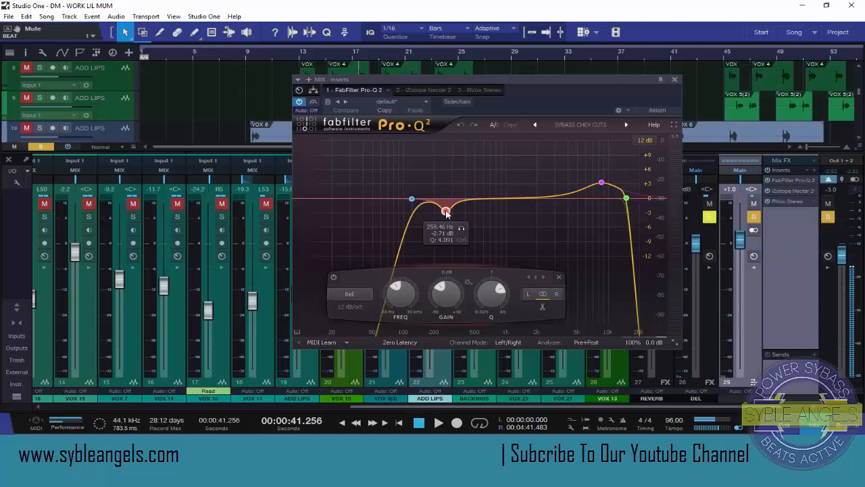
{"action": "left_click", "coordinate": [601, 184]}
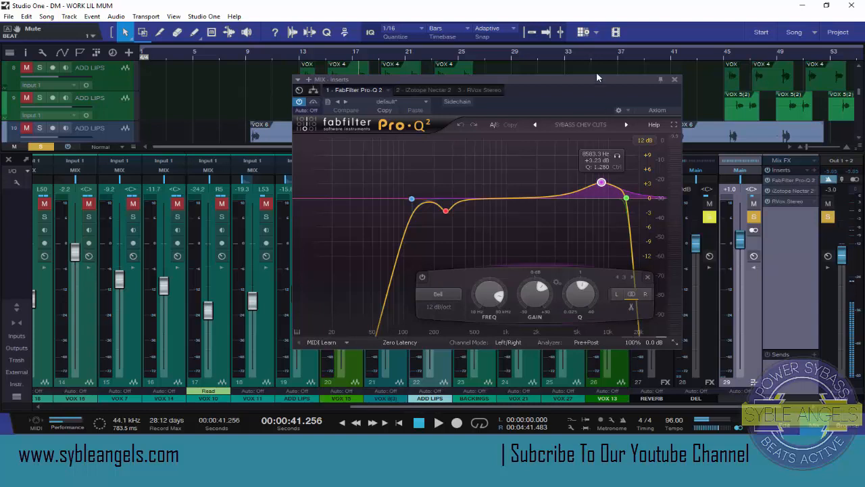
Clear the solo on all tracks and mute the BEAT track, keeping the equalizer window clear of the arrangement.
{"action": "left_click_drag", "start_coordinate": [597, 77], "coordinate": [521, 162]}
{"action": "scroll", "coordinate": [525, 104], "scroll_direction": "up", "scroll_amount": 2}
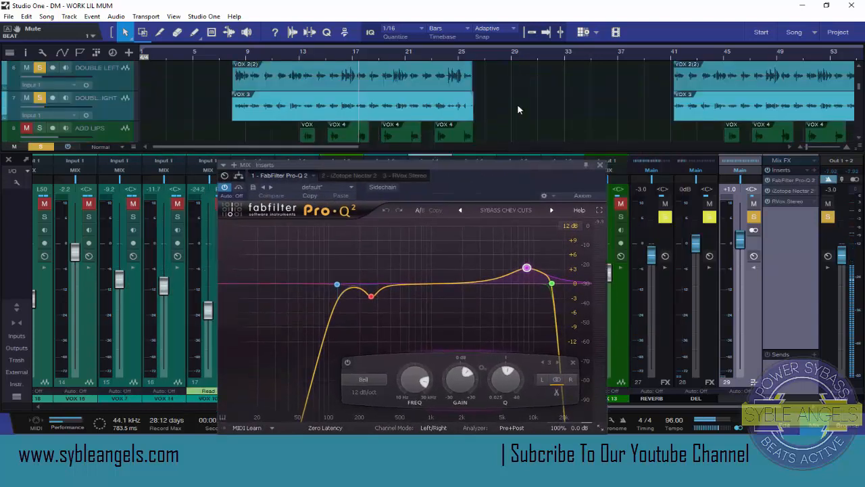
{"action": "scroll", "coordinate": [517, 103], "scroll_direction": "up", "scroll_amount": 1}
{"action": "scroll", "coordinate": [517, 103], "scroll_direction": "down", "scroll_amount": 2}
{"action": "scroll", "coordinate": [517, 103], "scroll_direction": "up", "scroll_amount": 2}
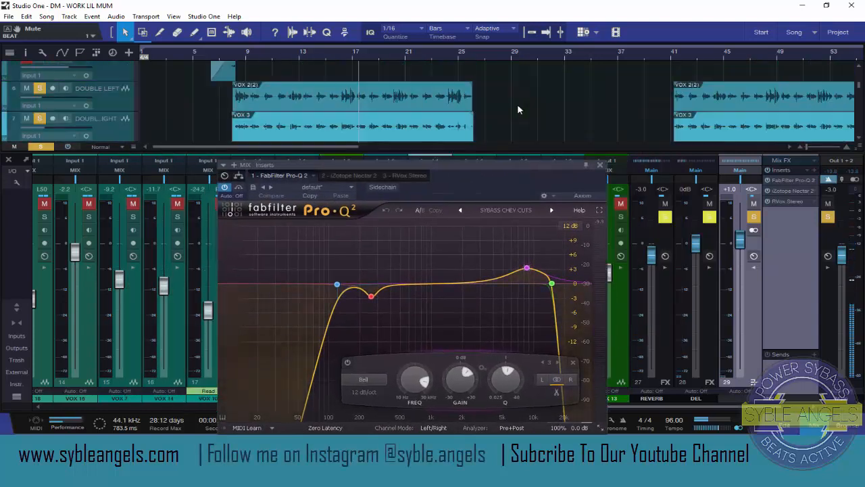
{"action": "scroll", "coordinate": [517, 103], "scroll_direction": "up", "scroll_amount": 3}
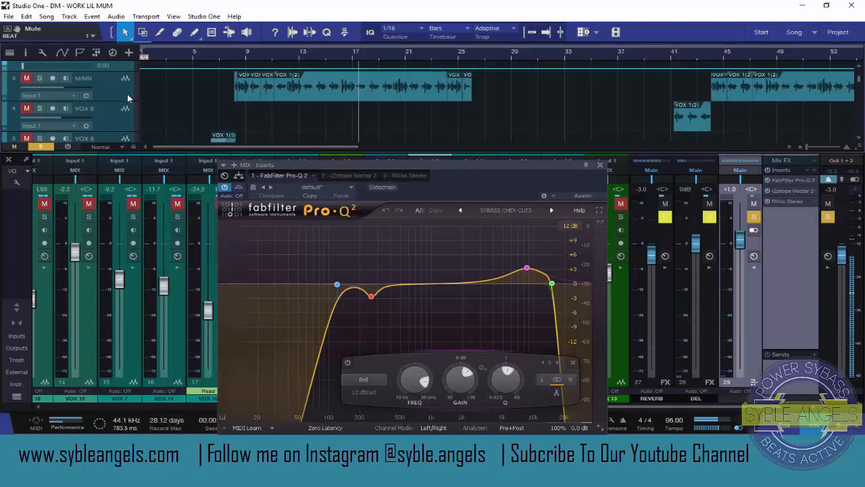
{"action": "scroll", "coordinate": [221, 104], "scroll_direction": "down", "scroll_amount": 5}
{"action": "left_click", "coordinate": [41, 147]}
{"action": "scroll", "coordinate": [209, 104], "scroll_direction": "up", "scroll_amount": 4}
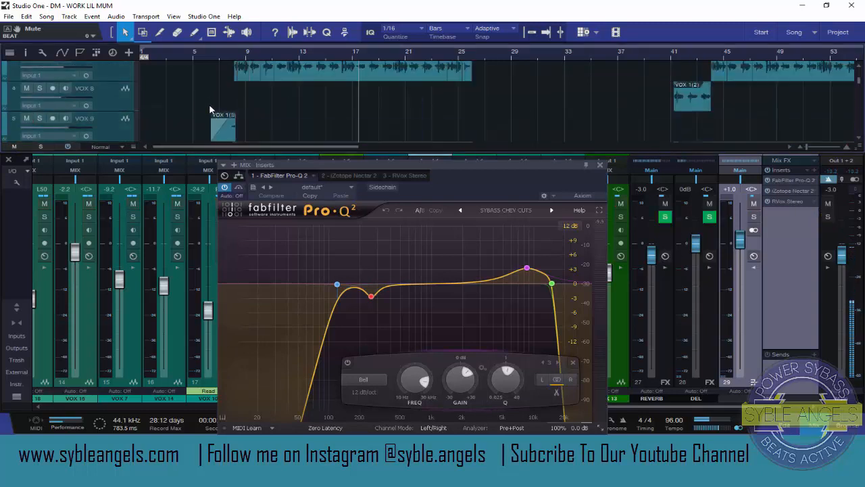
{"action": "scroll", "coordinate": [208, 104], "scroll_direction": "up", "scroll_amount": 3}
{"action": "scroll", "coordinate": [107, 99], "scroll_direction": "up", "scroll_amount": 1}
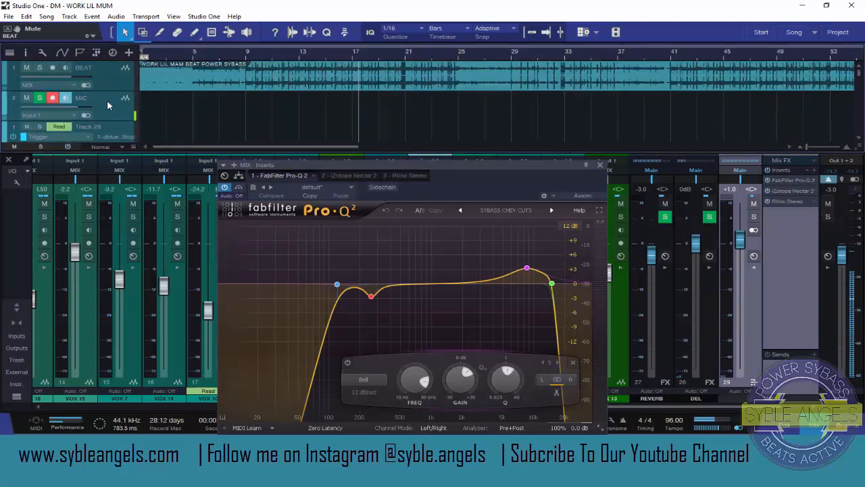
{"action": "left_click", "coordinate": [27, 68]}
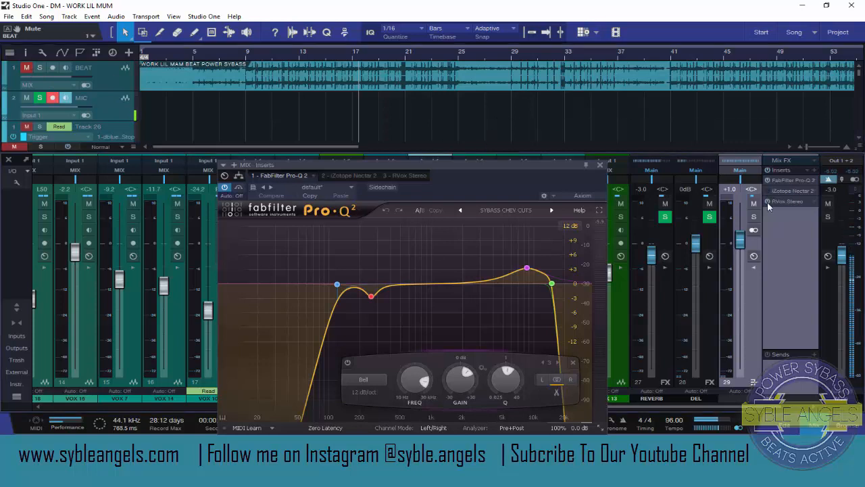
Play the vocals and bypass the FabFilter Pro-Q 2 insert on the MIX bus to compare the sound.
{"action": "left_click_drag", "start_coordinate": [521, 165], "coordinate": [519, 153]}
{"action": "key", "text": "space"}
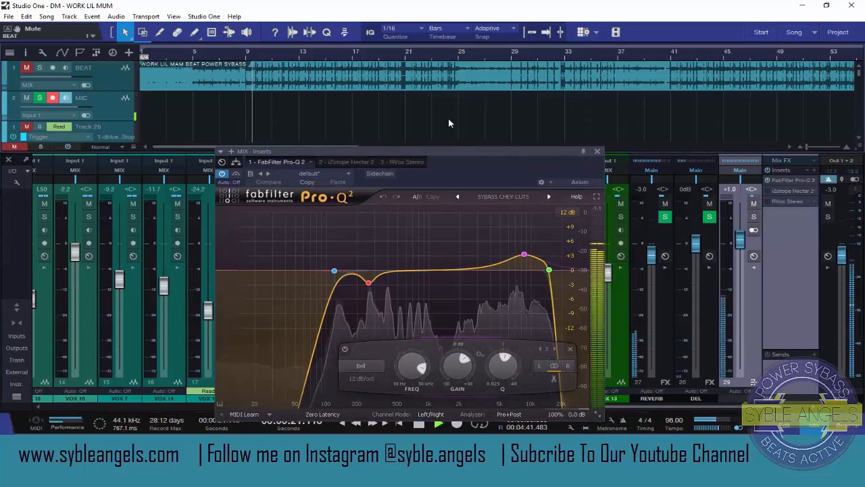
{"action": "left_click", "coordinate": [768, 180]}
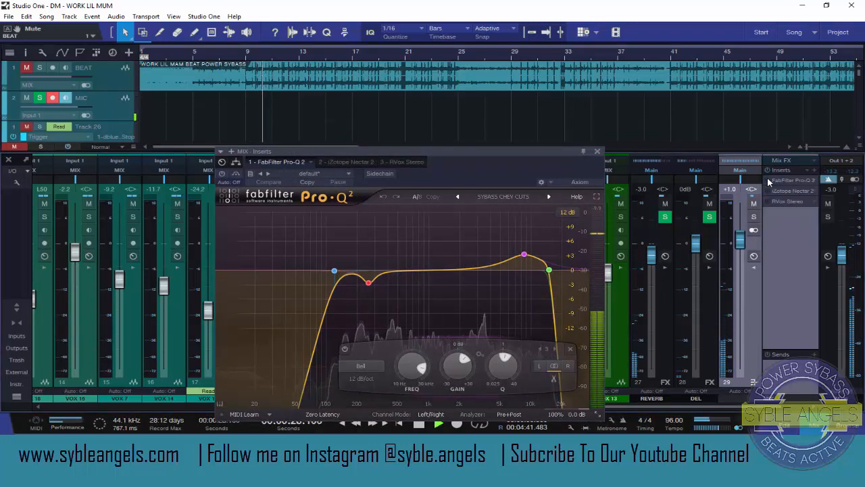
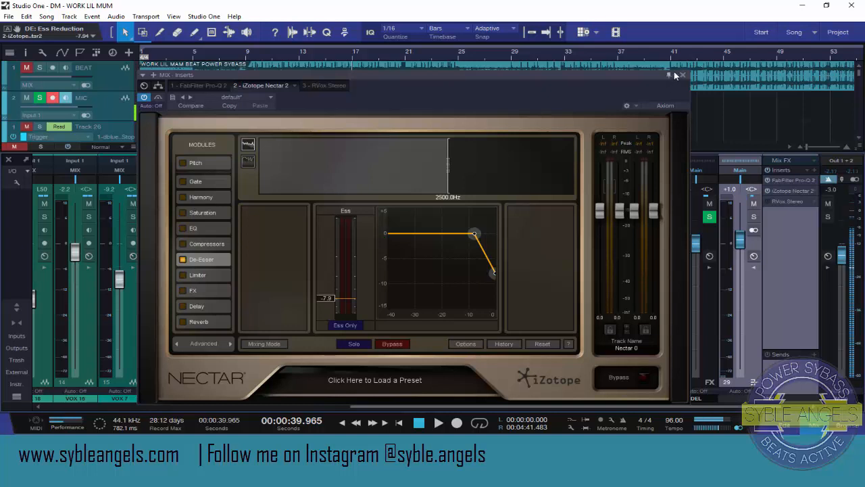
Close Nectar 2, check the RVox Stereo settings on the MIX bus, and play back the processed vocals.
{"action": "left_click", "coordinate": [682, 74]}
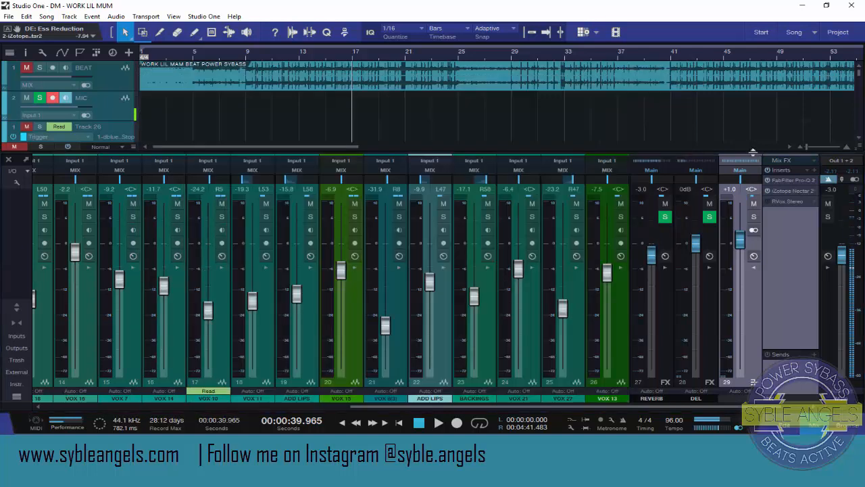
{"action": "left_click", "coordinate": [778, 202]}
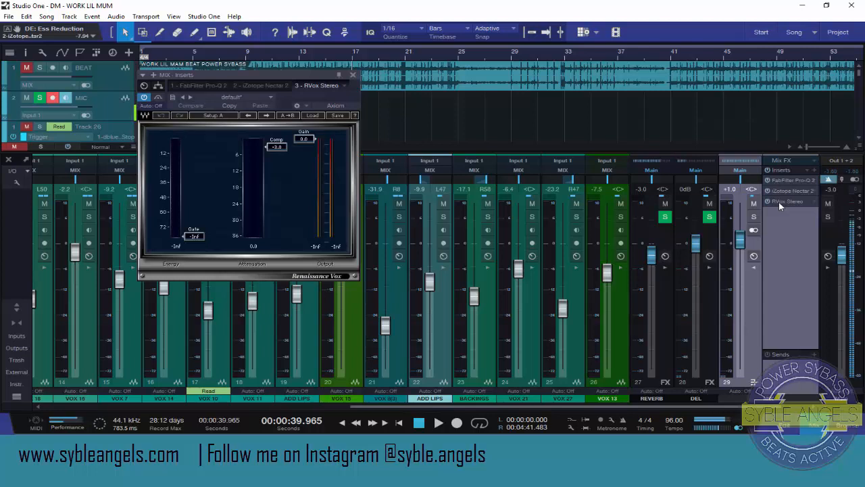
{"action": "left_click", "coordinate": [356, 75]}
{"action": "scroll", "coordinate": [396, 99], "scroll_direction": "down", "scroll_amount": 3}
{"action": "key", "text": "space"}
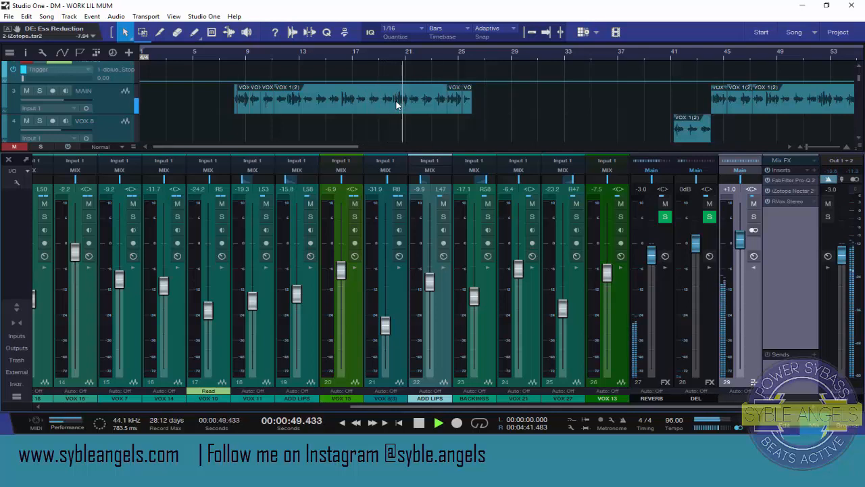
Stop playback, look over the vocal tracks, and check the inserts and sends on the MAIN vocal channel.
{"action": "key", "text": "space"}
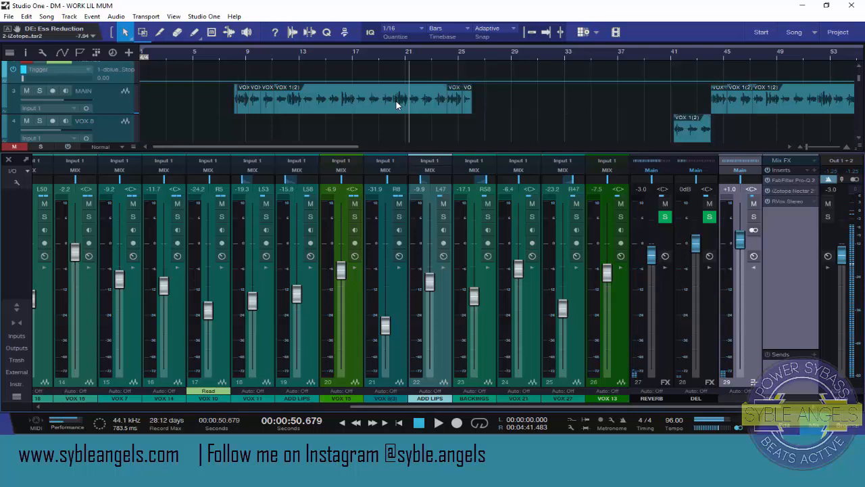
{"action": "scroll", "coordinate": [456, 89], "scroll_direction": "down", "scroll_amount": 2}
{"action": "scroll", "coordinate": [456, 89], "scroll_direction": "down", "scroll_amount": 1}
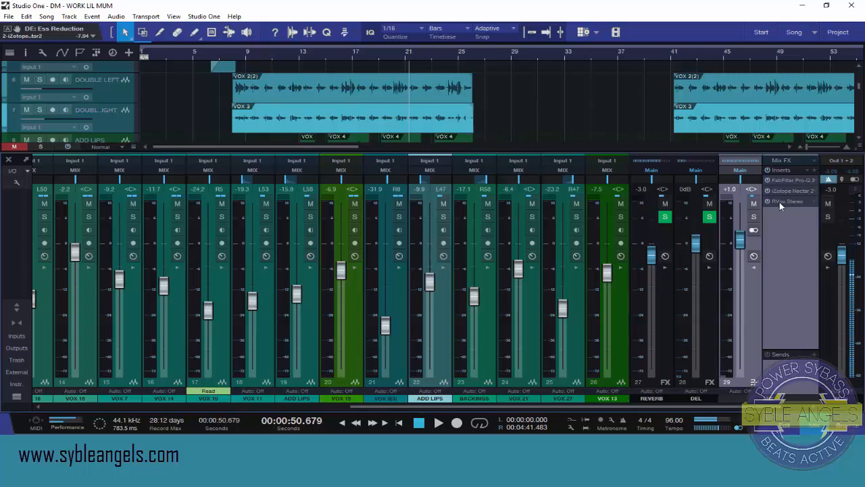
{"action": "scroll", "coordinate": [613, 119], "scroll_direction": "down", "scroll_amount": 3}
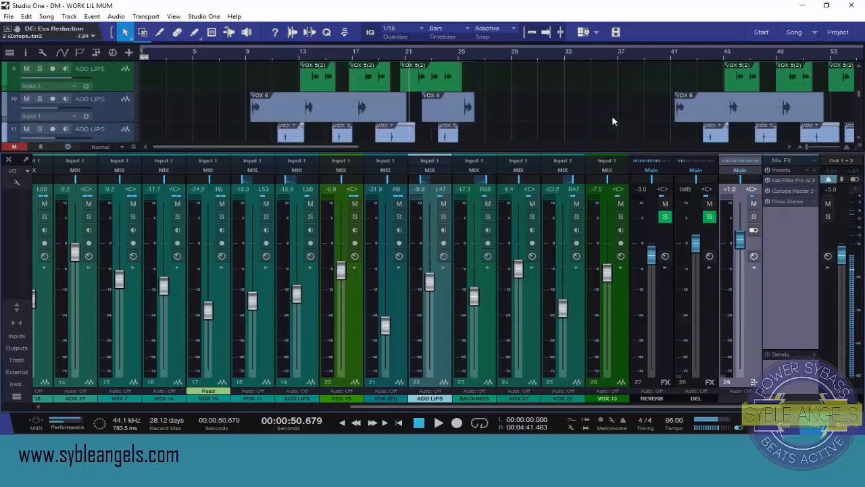
{"action": "scroll", "coordinate": [595, 118], "scroll_direction": "down", "scroll_amount": 1}
{"action": "scroll", "coordinate": [386, 129], "scroll_direction": "up", "scroll_amount": 3}
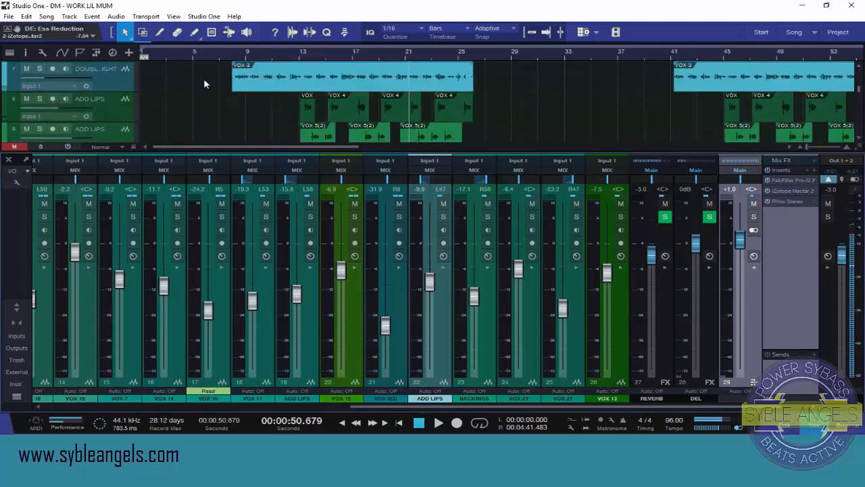
{"action": "scroll", "coordinate": [196, 84], "scroll_direction": "up", "scroll_amount": 5}
{"action": "left_click", "coordinate": [113, 105]}
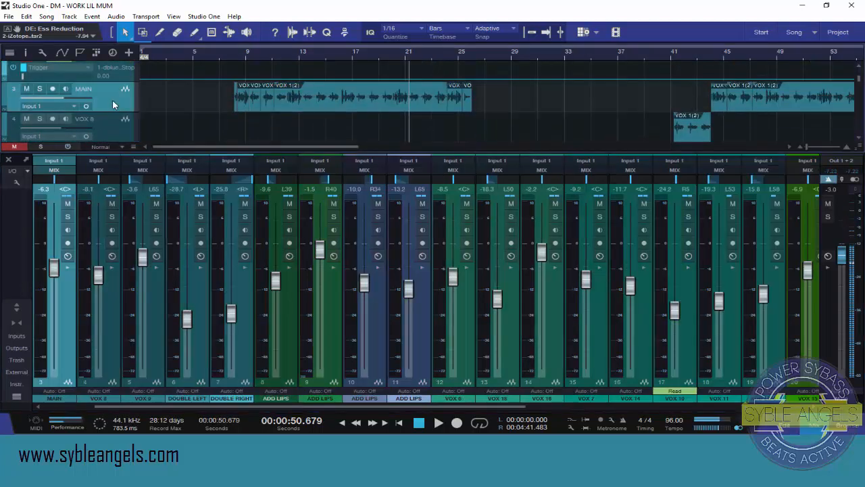
{"action": "left_click", "coordinate": [68, 267]}
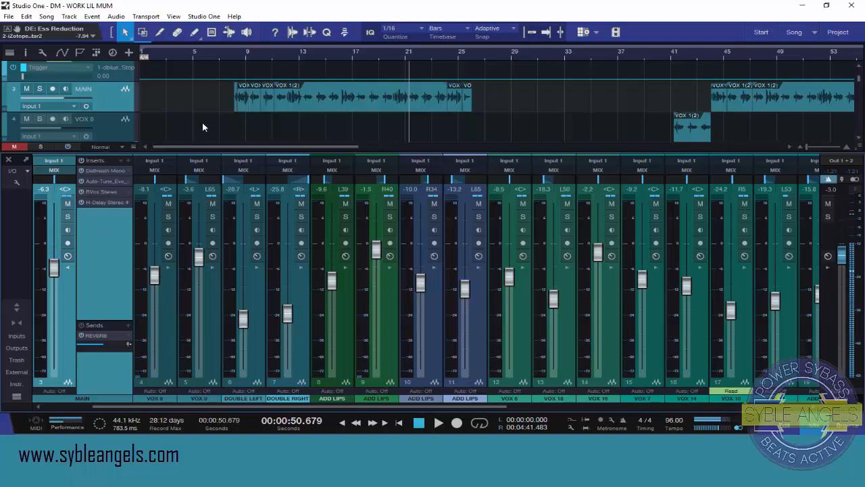
{"action": "scroll", "coordinate": [202, 124], "scroll_direction": "down", "scroll_amount": 1}
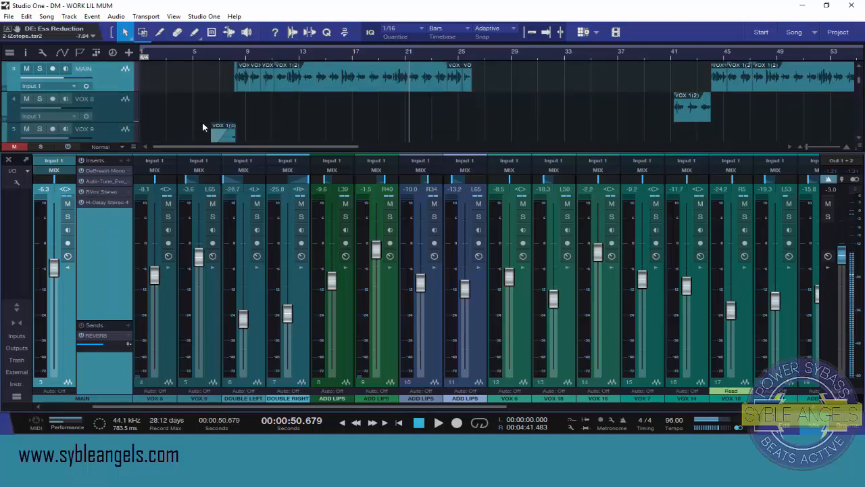
{"action": "left_click", "coordinate": [68, 268]}
Solo the ADD LIPS vocal on track 8 and play it briefly from bar 13.
{"action": "scroll", "coordinate": [410, 112], "scroll_direction": "down", "scroll_amount": 4}
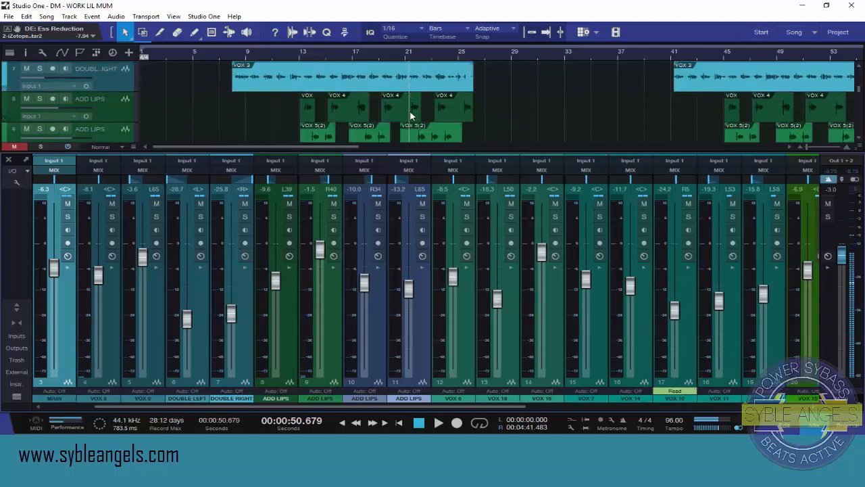
{"action": "left_click", "coordinate": [117, 108]}
{"action": "left_click", "coordinate": [302, 54]}
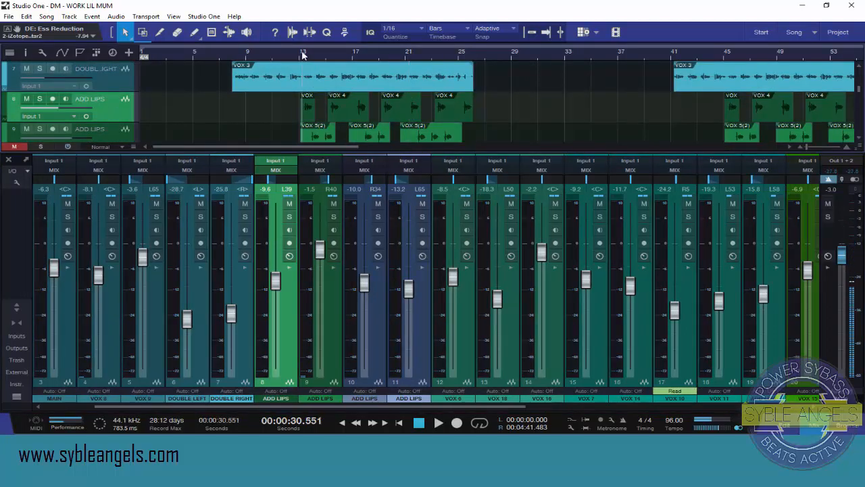
{"action": "left_click", "coordinate": [40, 100]}
{"action": "key", "text": "space"}
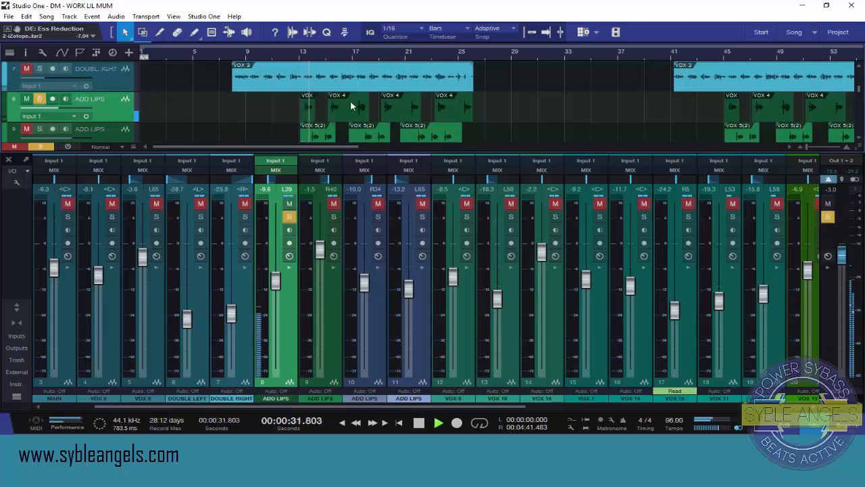
{"action": "key", "text": "space"}
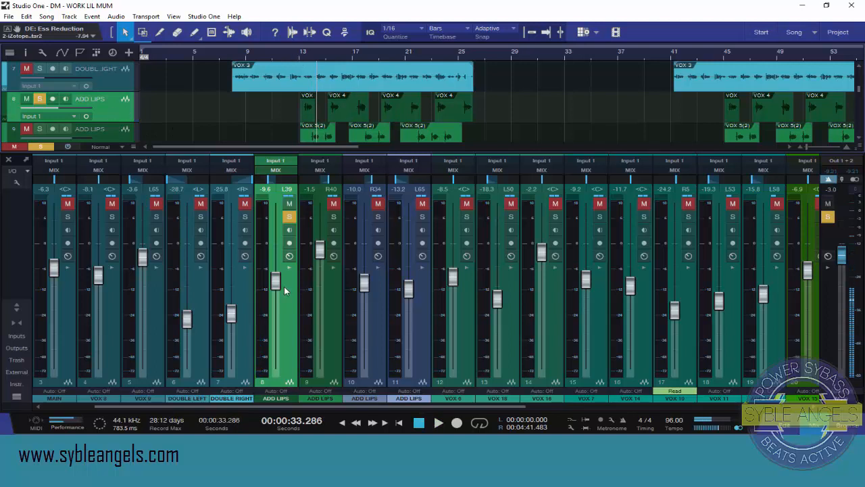
Show the inserts and sends of the ADD LIPS channel 8 and enlarge its sends area.
{"action": "left_click", "coordinate": [289, 269]}
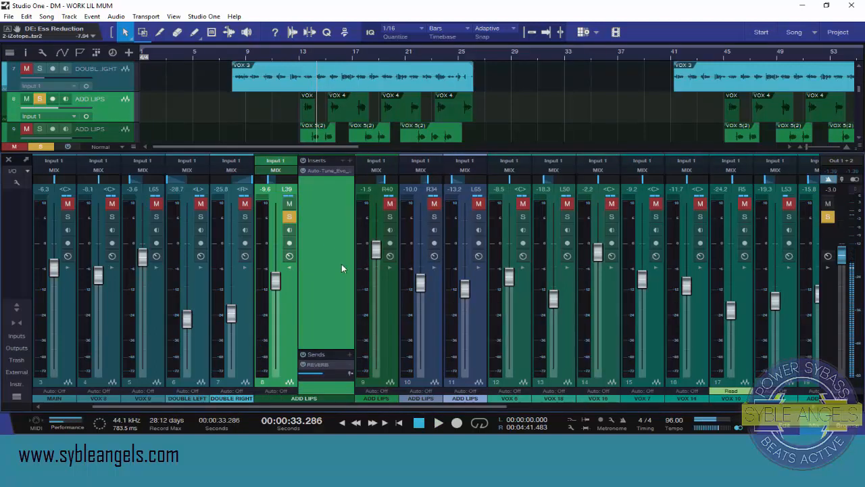
{"action": "scroll", "coordinate": [341, 268], "scroll_direction": "down", "scroll_amount": 1}
{"action": "left_click_drag", "start_coordinate": [320, 348], "coordinate": [319, 314]}
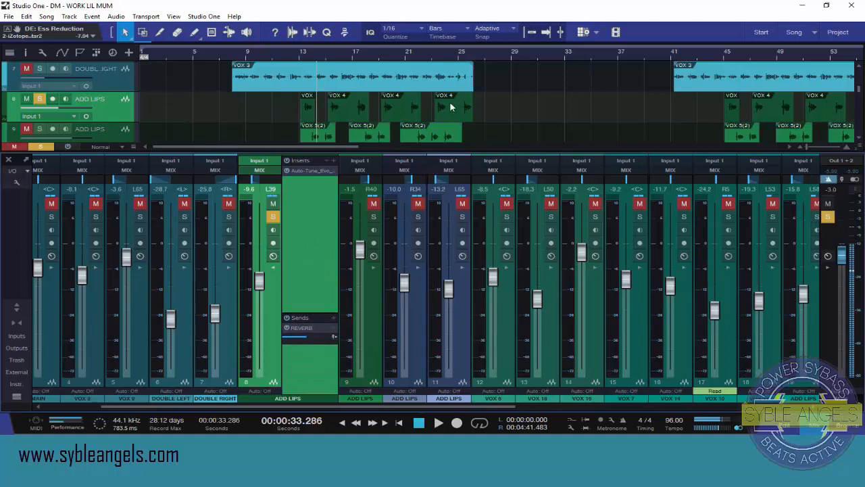
Play back the first soloed ad-lib on track 8 again from bar 13 with the timeline enlarged.
{"action": "scroll", "coordinate": [451, 107], "scroll_direction": "down", "scroll_amount": 3}
{"action": "scroll", "coordinate": [451, 107], "scroll_direction": "down", "scroll_amount": 1}
{"action": "scroll", "coordinate": [451, 107], "scroll_direction": "up", "scroll_amount": 4}
{"action": "left_click", "coordinate": [296, 56]}
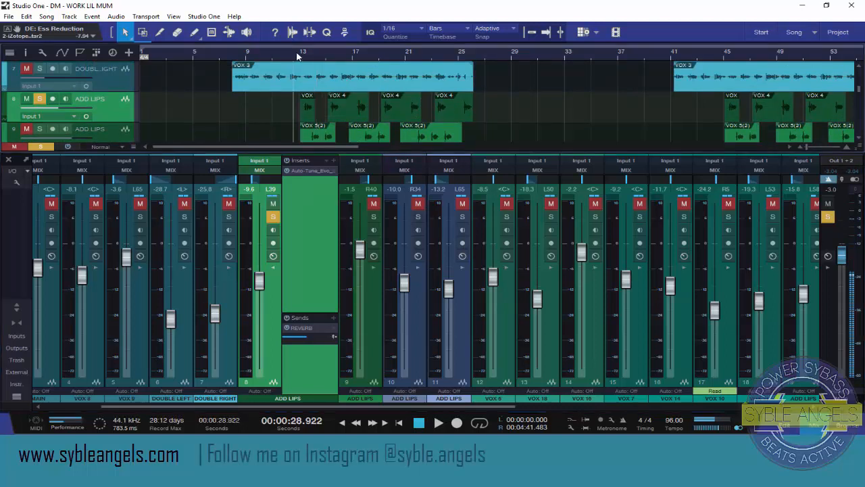
{"action": "scroll", "coordinate": [300, 57], "scroll_direction": "up", "scroll_amount": 1}
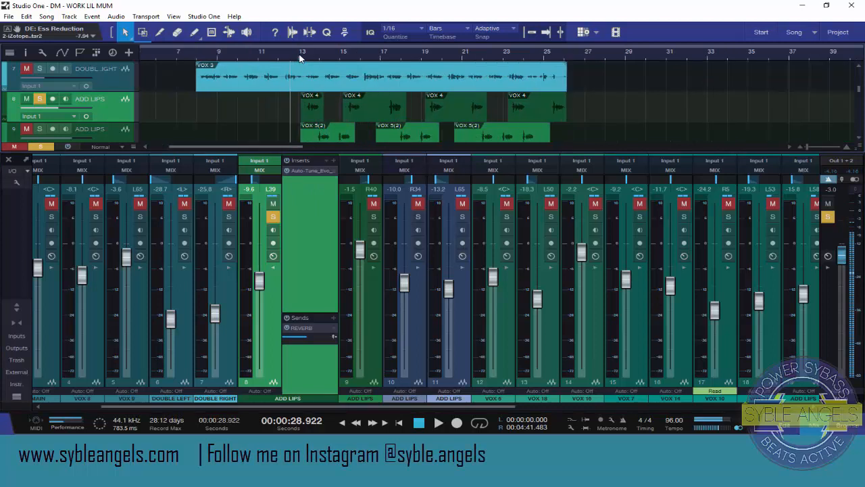
{"action": "left_click", "coordinate": [300, 57]}
{"action": "scroll", "coordinate": [300, 56], "scroll_direction": "up", "scroll_amount": 2}
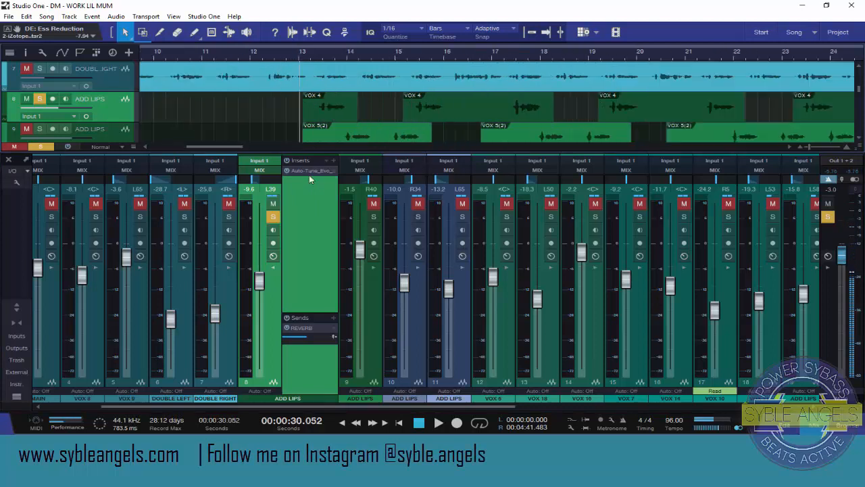
{"action": "key", "text": "space"}
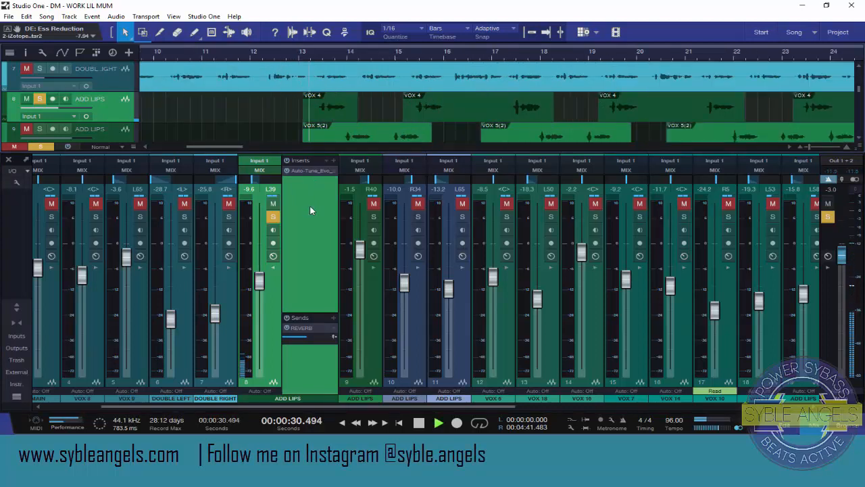
{"action": "key", "text": "space"}
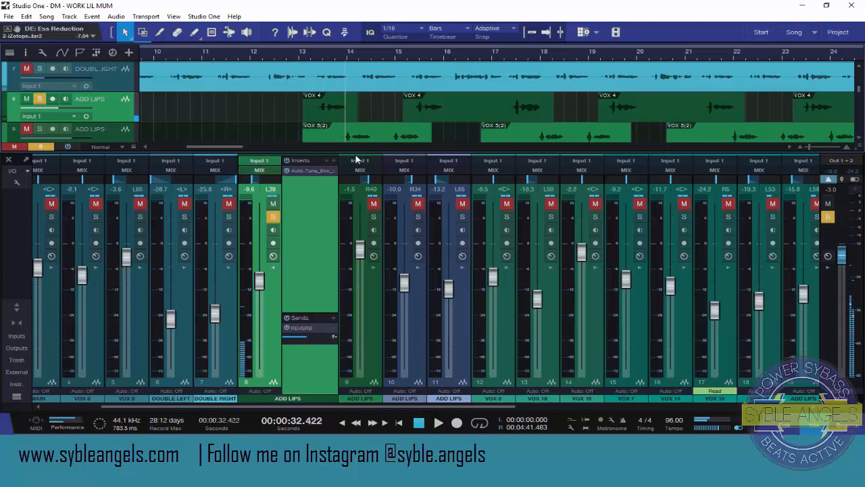
Switch the solo from track 8 to the ADD LIPS vocal on track 9 and play it.
{"action": "scroll", "coordinate": [370, 114], "scroll_direction": "down", "scroll_amount": 1}
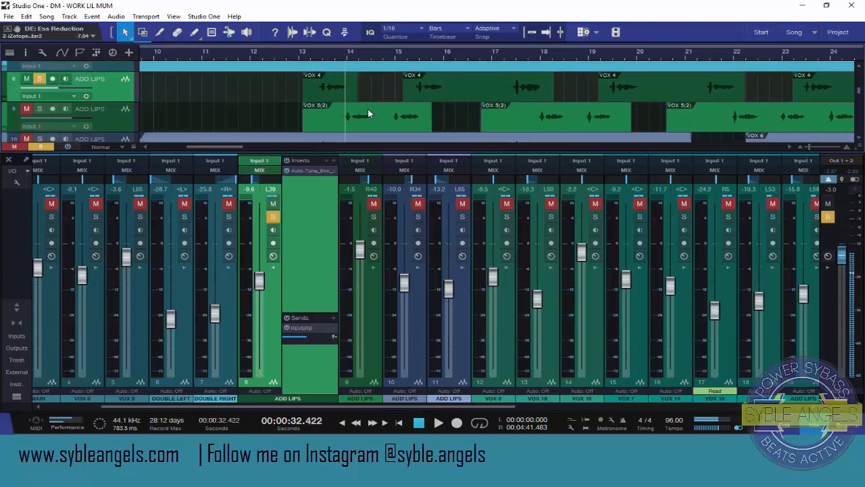
{"action": "scroll", "coordinate": [321, 116], "scroll_direction": "up", "scroll_amount": 1}
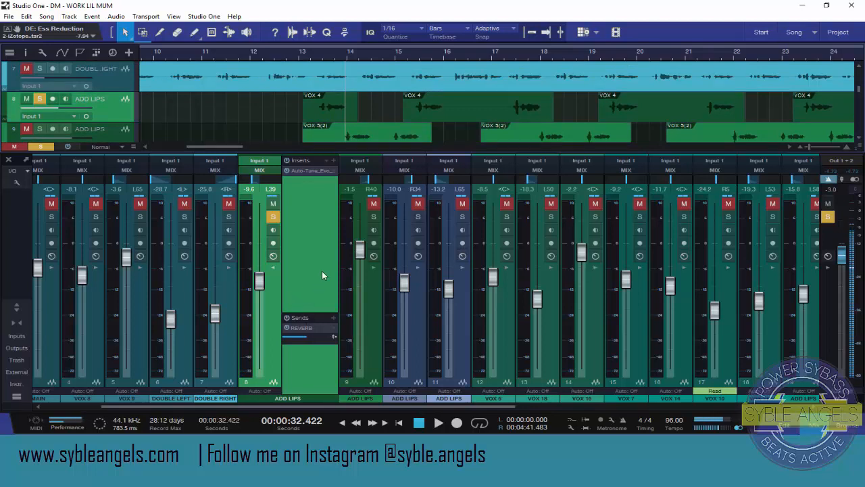
{"action": "scroll", "coordinate": [356, 106], "scroll_direction": "down", "scroll_amount": 1}
{"action": "left_click", "coordinate": [52, 90]}
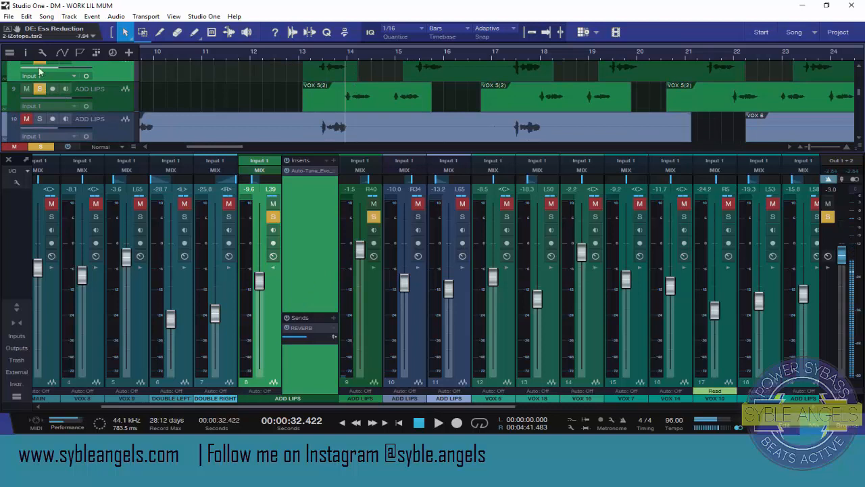
{"action": "left_click", "coordinate": [42, 52]}
{"action": "left_click", "coordinate": [200, 20]}
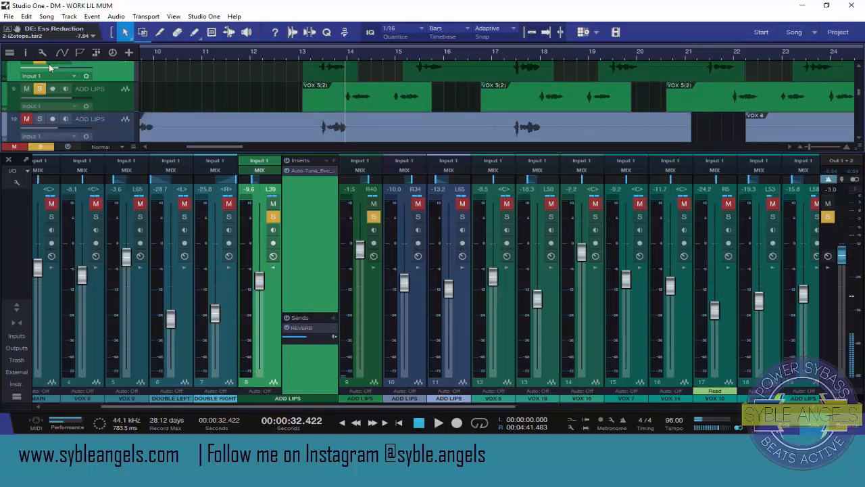
{"action": "key", "text": "space"}
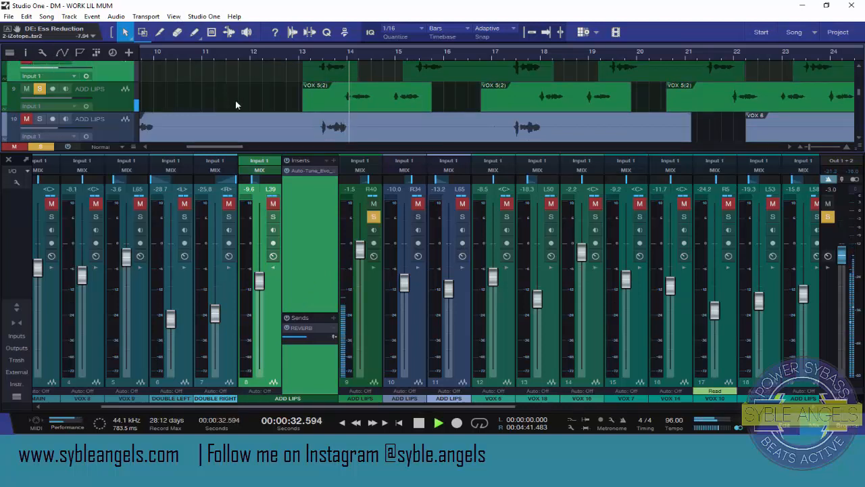
{"action": "key", "text": "space"}
Show the inserts and sends of the ADD LIPS channel 9 and replay its first ad-lib from just before bar 14.
{"action": "left_click", "coordinate": [116, 106]}
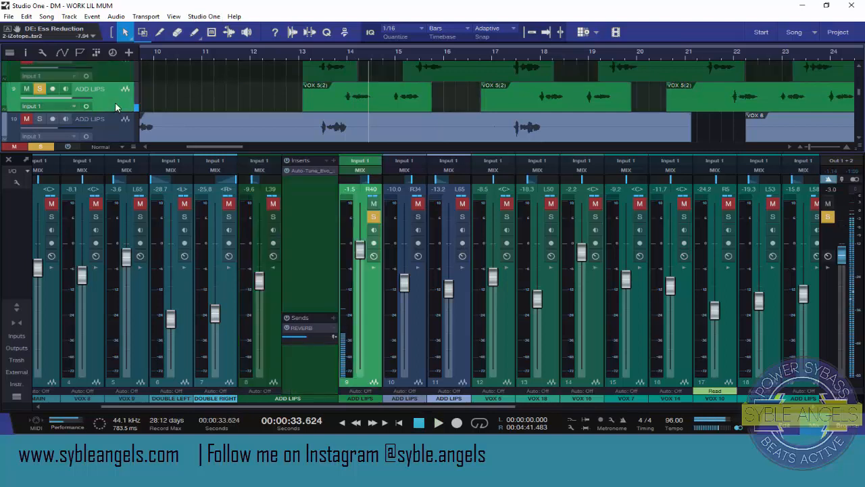
{"action": "left_click", "coordinate": [374, 268]}
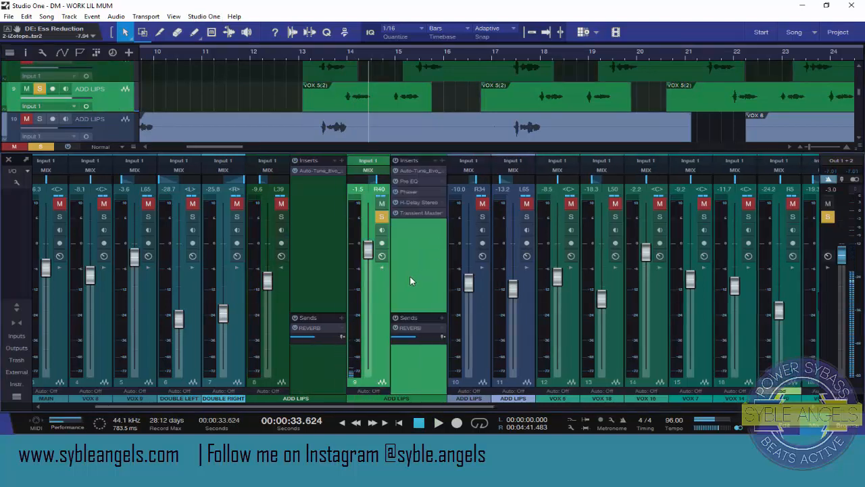
{"action": "left_click", "coordinate": [337, 53]}
{"action": "scroll", "coordinate": [337, 52], "scroll_direction": "up", "scroll_amount": 3}
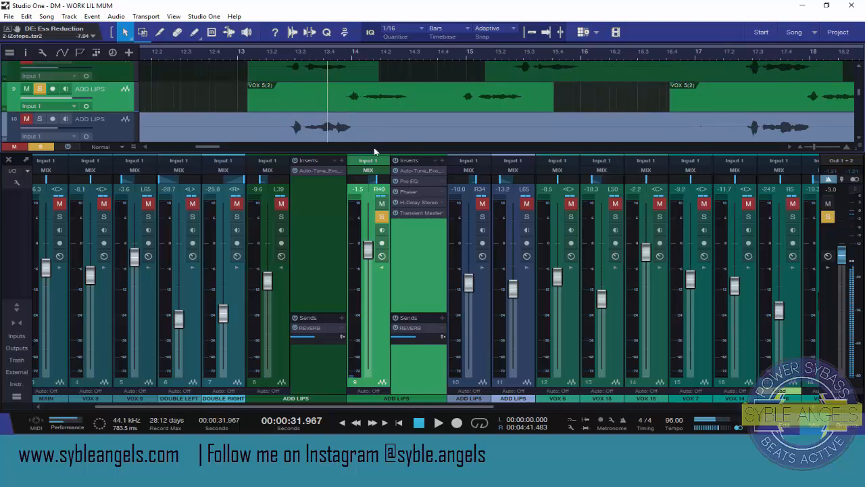
{"action": "key", "text": "space"}
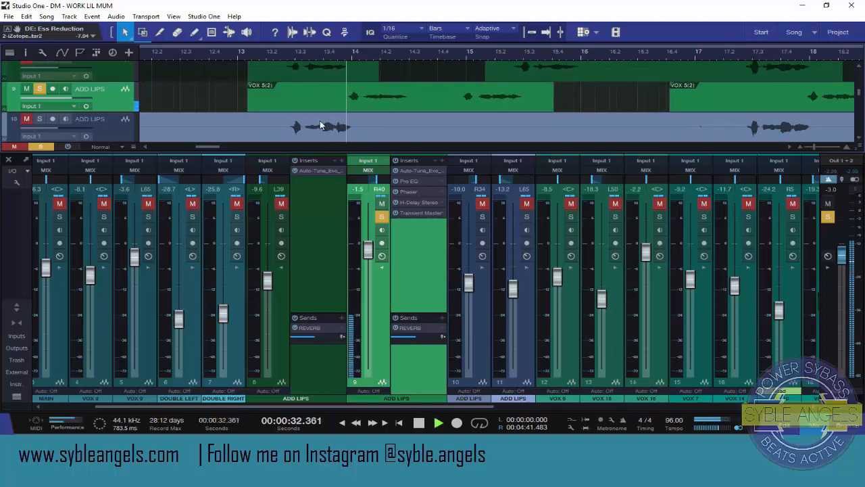
{"action": "key", "text": "space"}
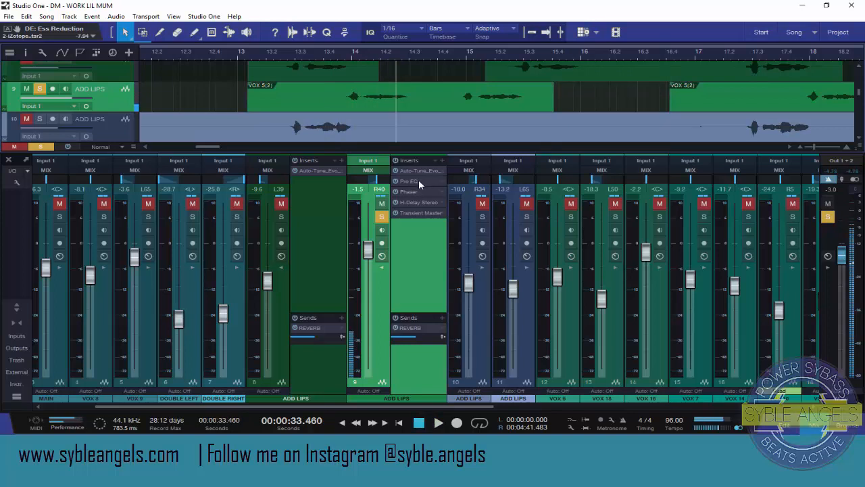
Check the Pro EQ low and high cuts and the Phaser settings on the ADD LIPS channel 9.
{"action": "left_click", "coordinate": [418, 179]}
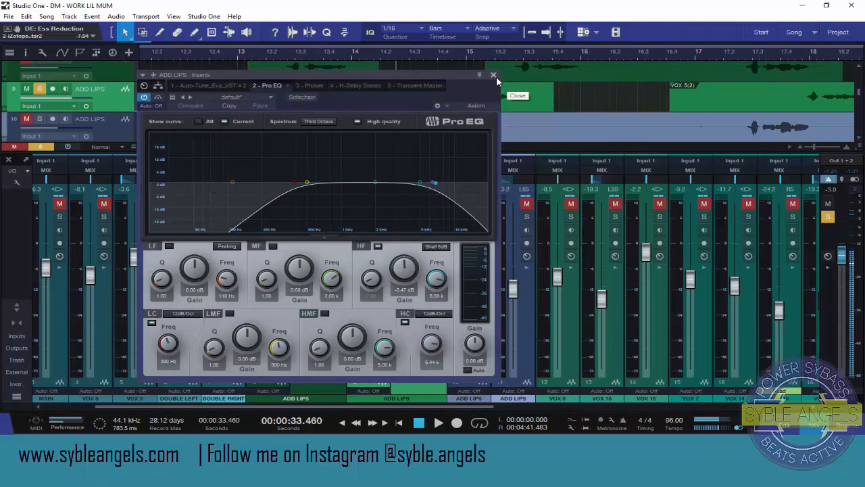
{"action": "left_click", "coordinate": [494, 77]}
{"action": "left_click", "coordinate": [410, 194]}
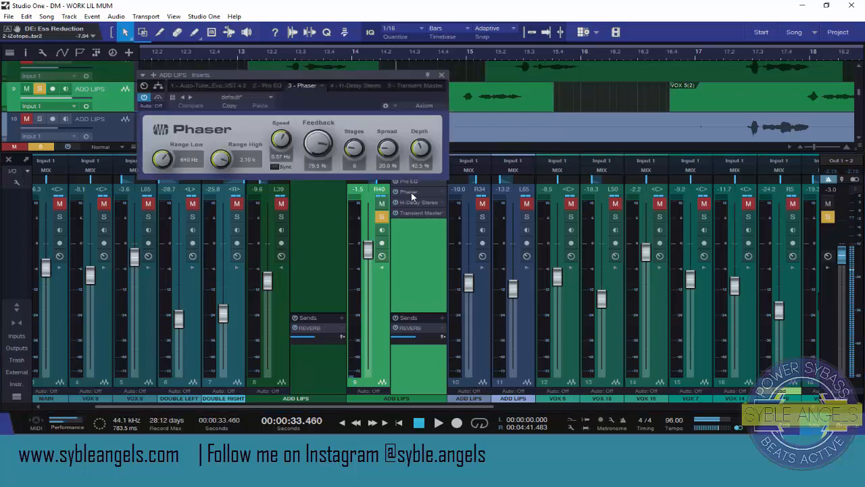
{"action": "left_click", "coordinate": [441, 76]}
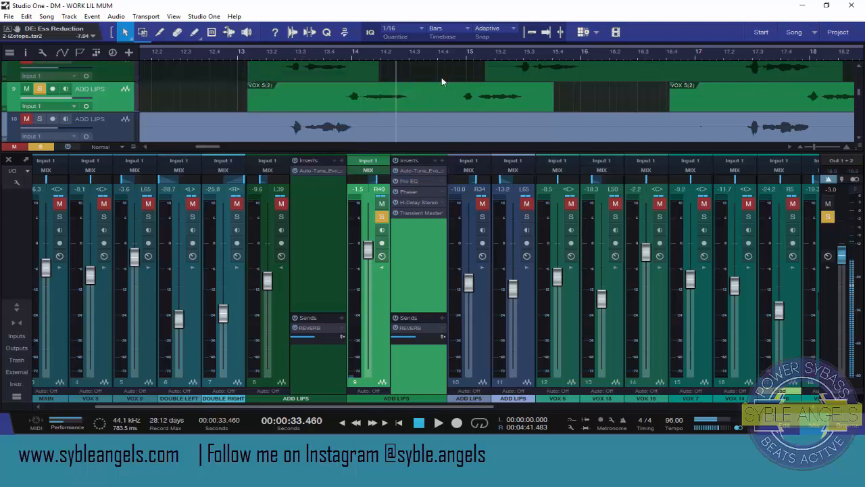
Inspect the dry/wet, HiPass and LoPass values of the H-Delay Stereo insert on the ADD LIPS channel 9.
{"action": "left_click", "coordinate": [415, 203]}
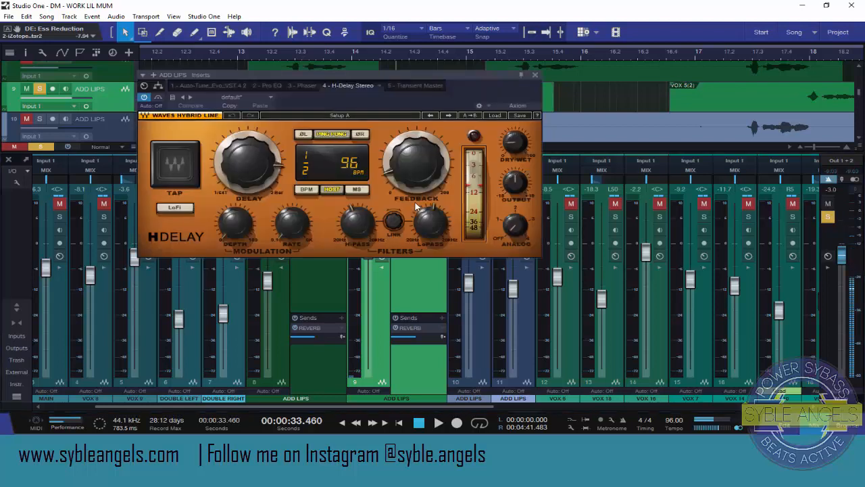
{"action": "left_click", "coordinate": [519, 146]}
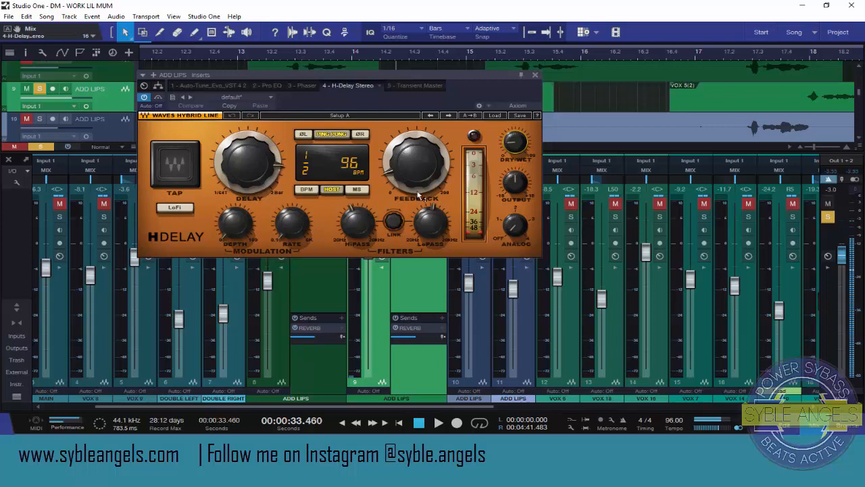
{"action": "left_click", "coordinate": [358, 221]}
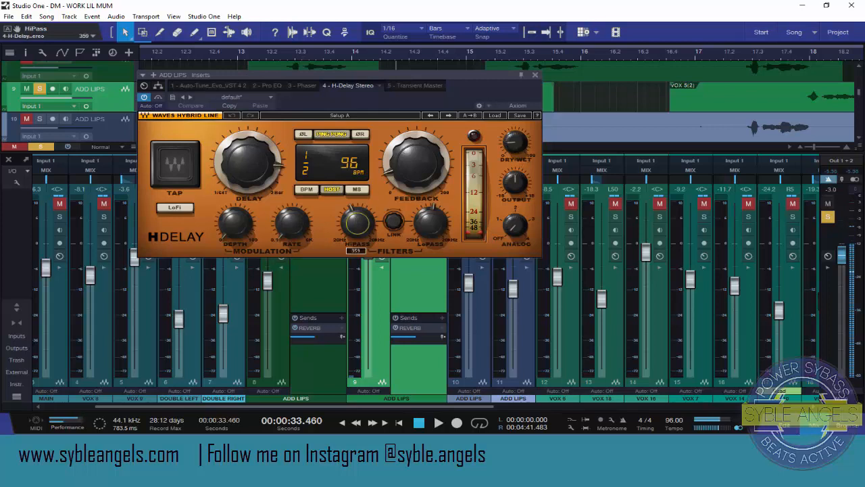
{"action": "left_click", "coordinate": [430, 229]}
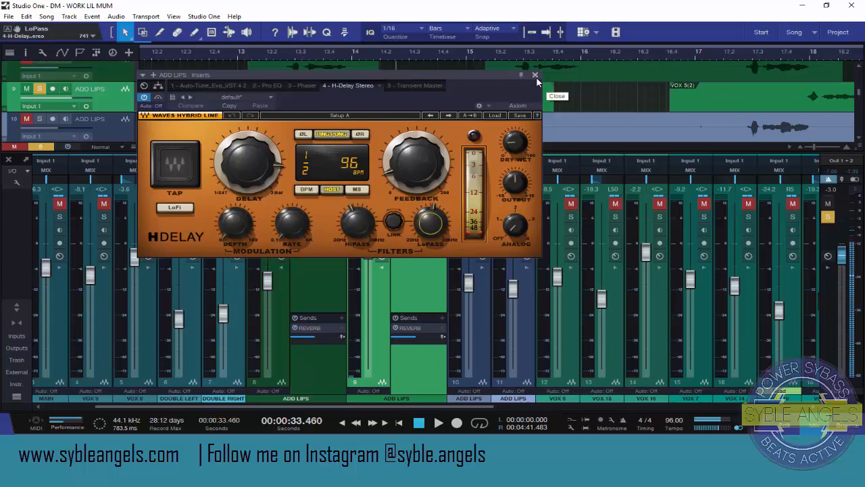
Turn on LoFi in the H-Delay Stereo insert of the ADD LIPS channel 9 and check its Transient Master settings.
{"action": "left_click", "coordinate": [175, 207]}
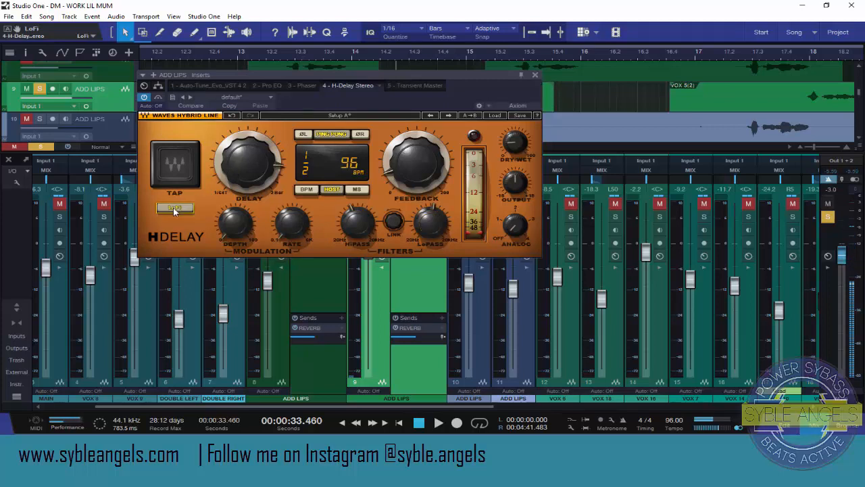
{"action": "left_click", "coordinate": [535, 75]}
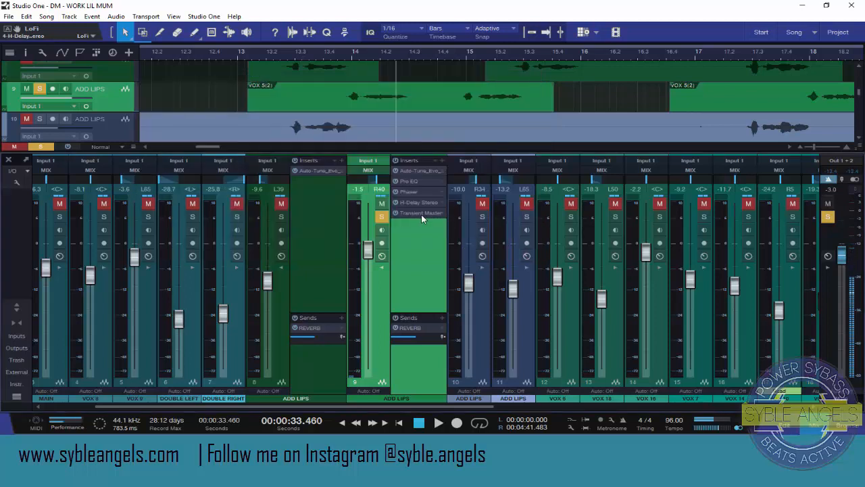
{"action": "left_click", "coordinate": [421, 215]}
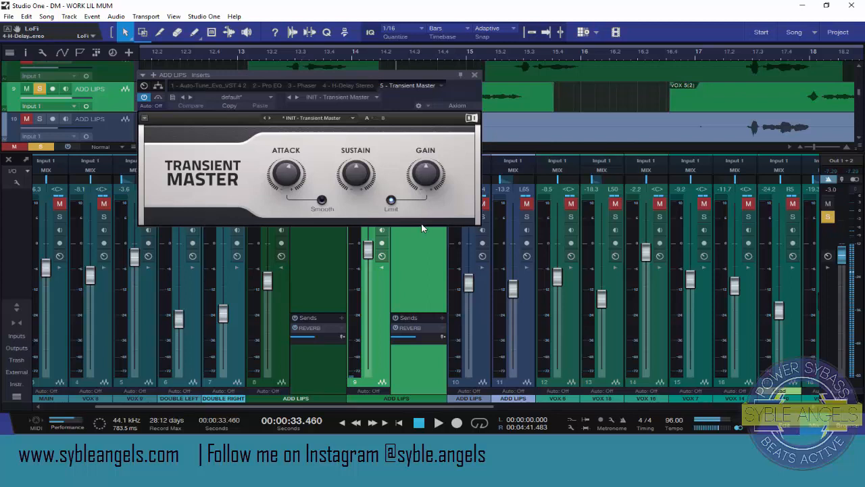
{"action": "left_click", "coordinate": [475, 74]}
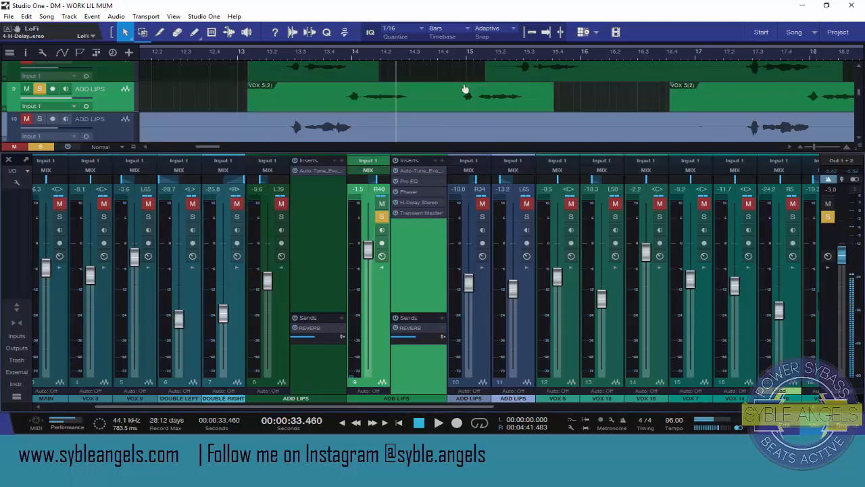
With the playhead moved to just before bar 14, solo the ADD LIPS vocal on track 10 and show its channel's inserts and sends.
{"action": "left_click", "coordinate": [348, 56]}
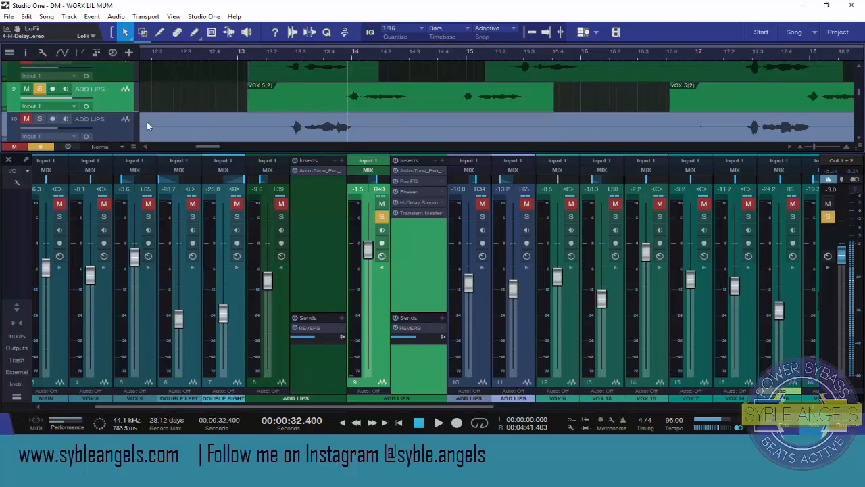
{"action": "left_click", "coordinate": [95, 123]}
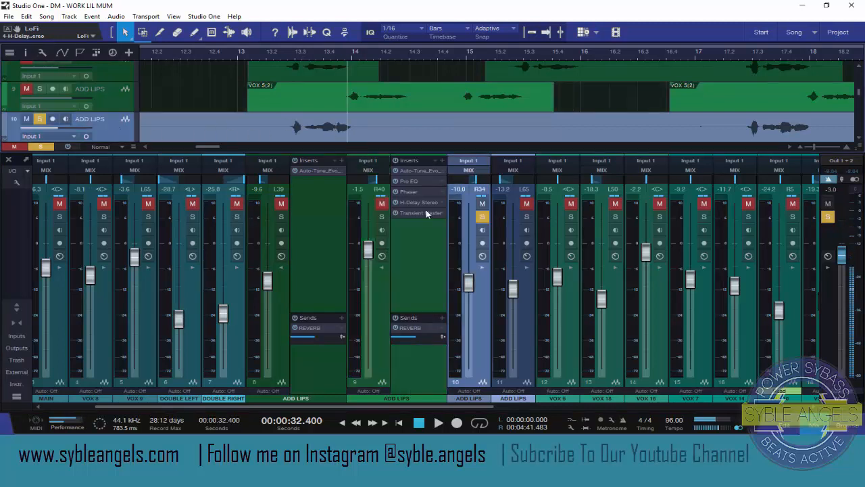
{"action": "left_click", "coordinate": [482, 268]}
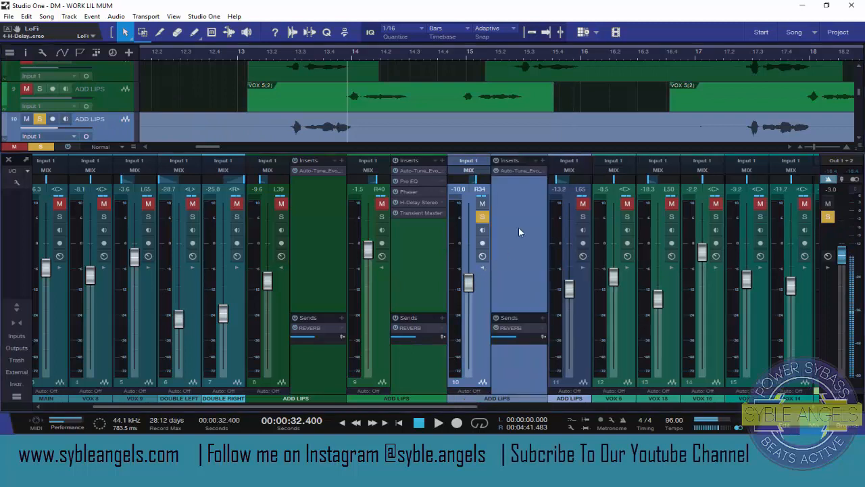
Switch the solo to the ADD LIPS vocal on track 11 and show the inserts and sends of its channel.
{"action": "scroll", "coordinate": [372, 95], "scroll_direction": "down", "scroll_amount": 2}
{"action": "scroll", "coordinate": [373, 94], "scroll_direction": "down", "scroll_amount": 1}
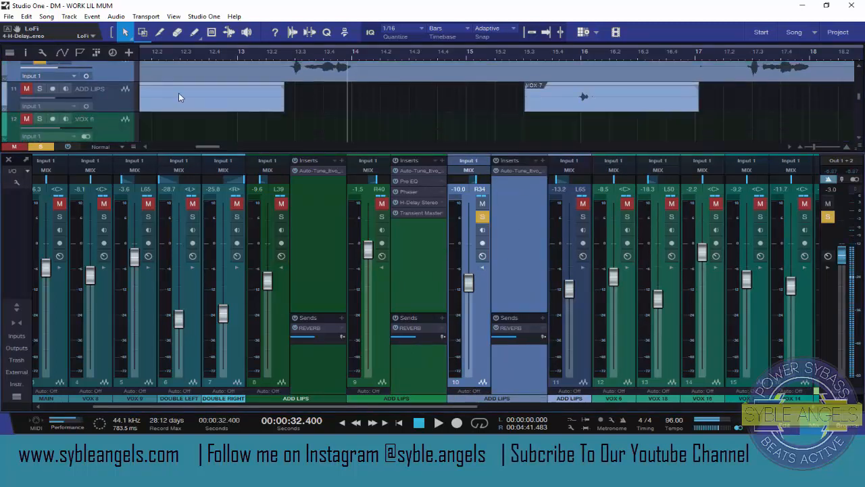
{"action": "left_click", "coordinate": [104, 96]}
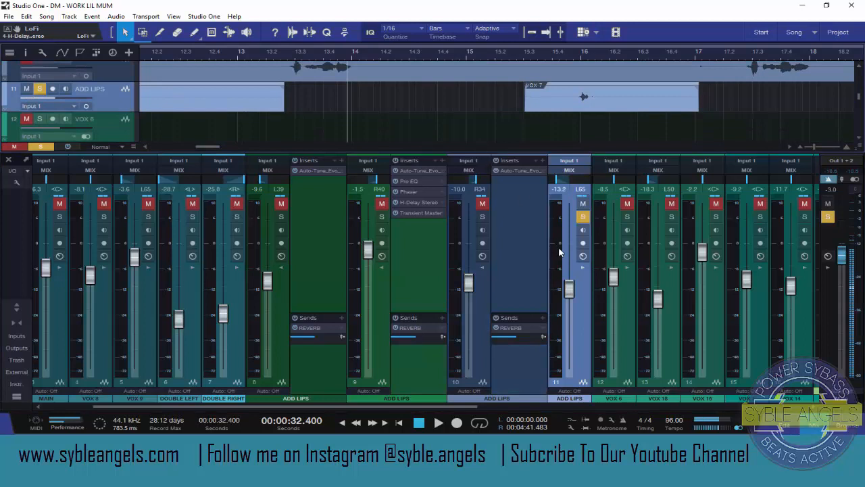
{"action": "left_click", "coordinate": [581, 269]}
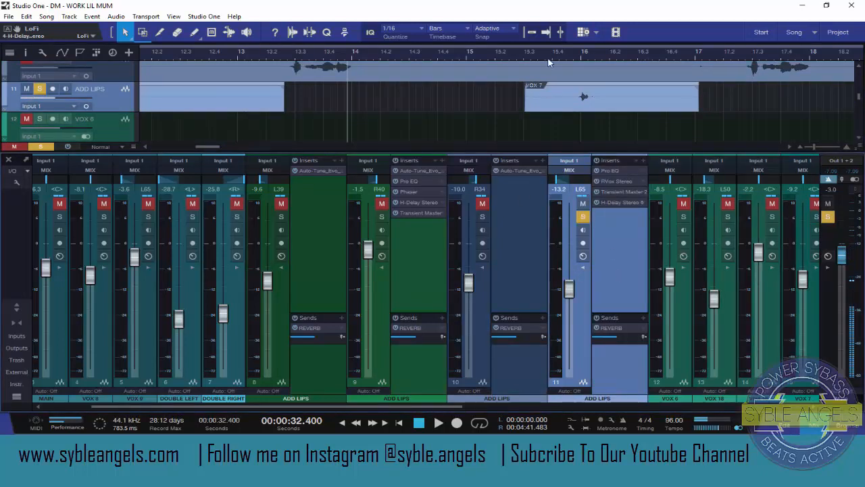